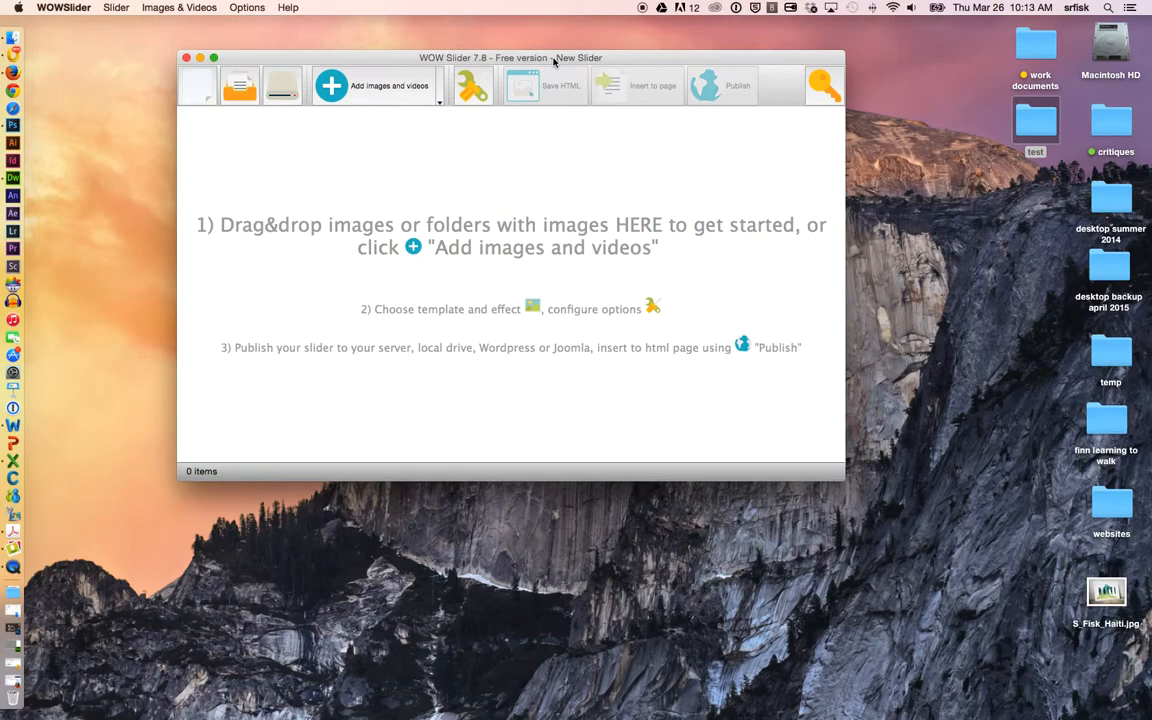
# - Add the Rabbit, TYPE and When_I_Was_Young JPG images from the "hamelton wood type show" folder to the slider, and close the file window
pyautogui.moveTo(553, 61)
pyautogui.mouseDown()
pyautogui.moveTo(514, 58)
pyautogui.moveTo(560, 63)
pyautogui.mouseUp()
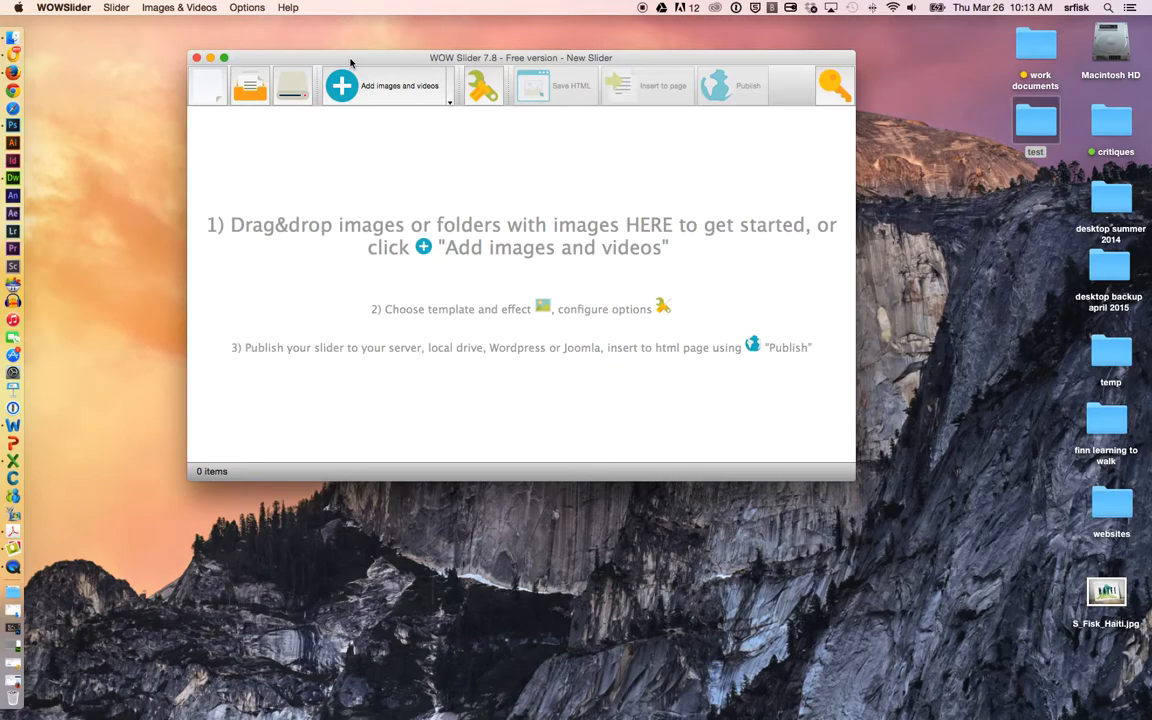
pyautogui.moveTo(350, 62); pyautogui.dragTo(311, 59)
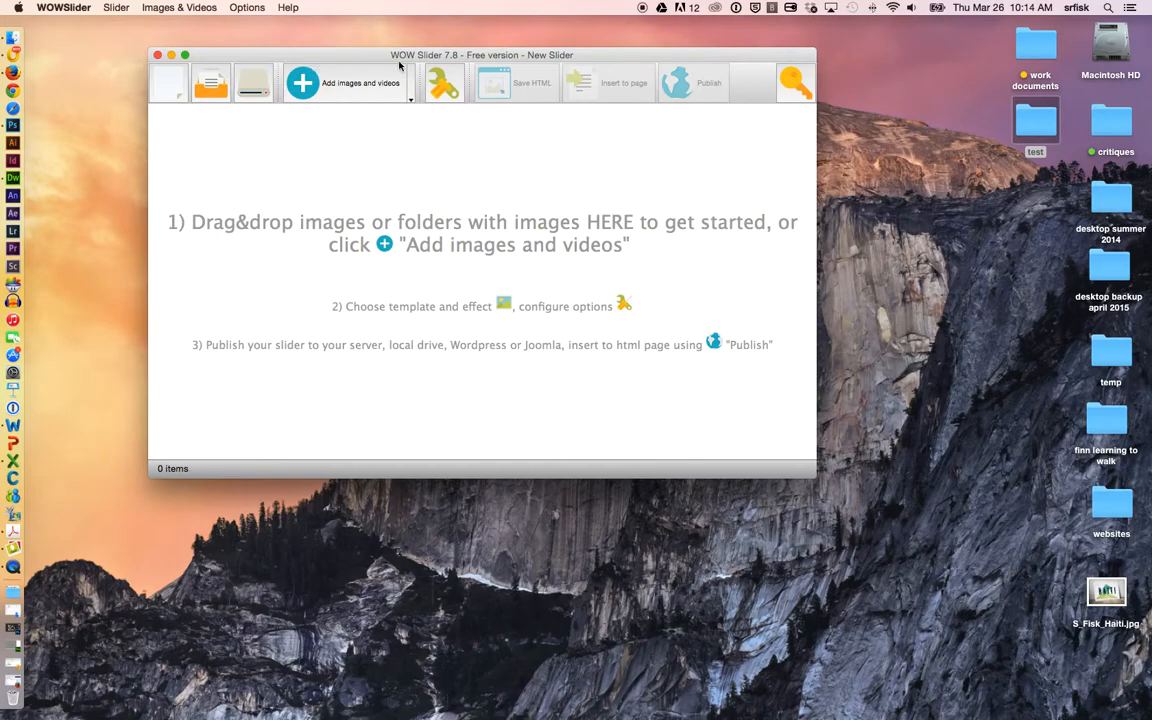
pyautogui.doubleClick(1035, 120)
pyautogui.moveTo(1127, 64); pyautogui.dragTo(1062, 64)
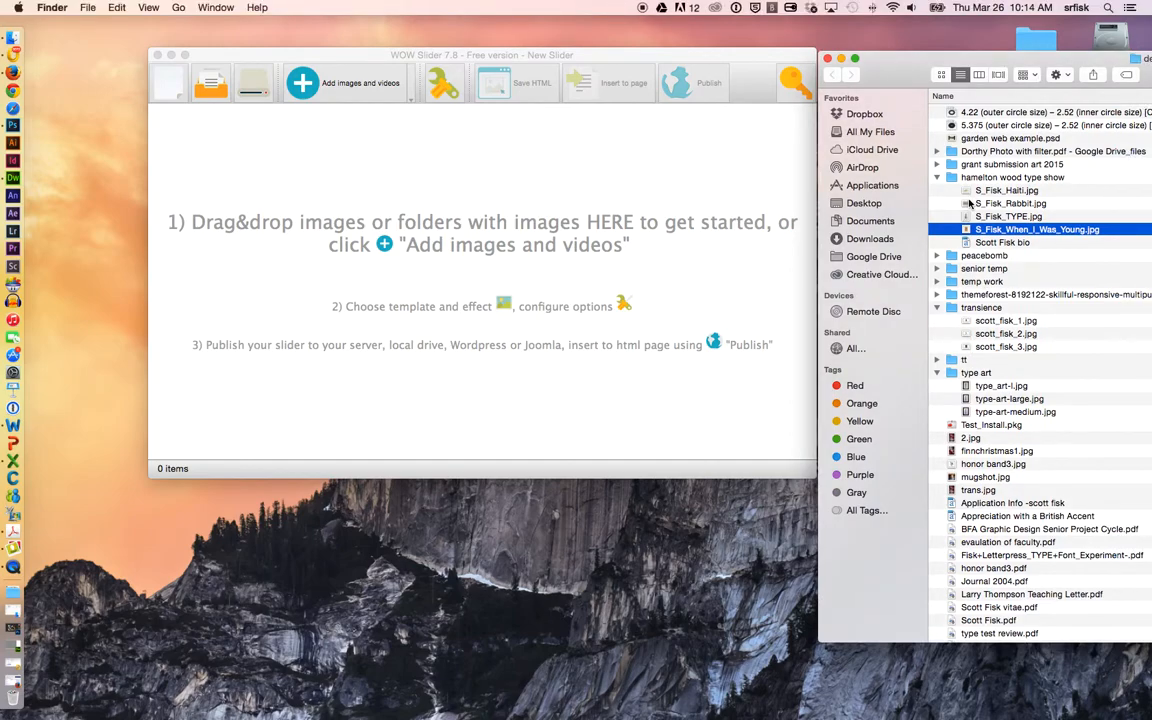
pyautogui.keyDown('shift'); pyautogui.click(967, 204); pyautogui.keyUp('shift')
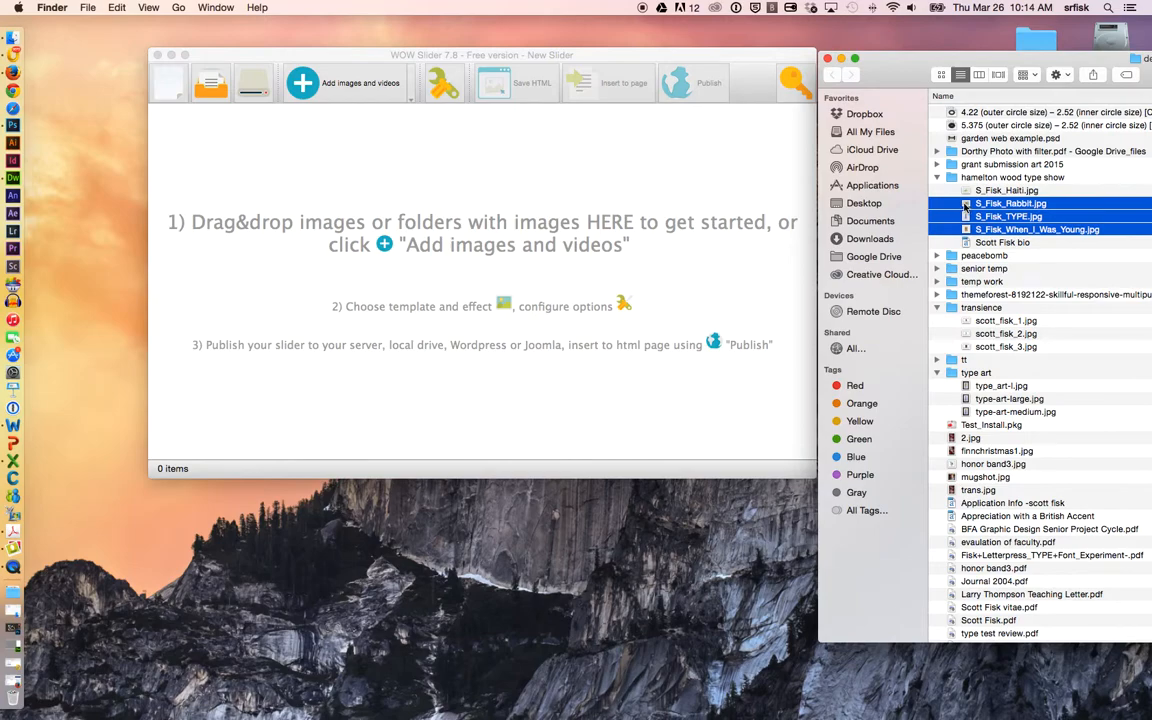
pyautogui.moveTo(968, 206); pyautogui.dragTo(483, 193)
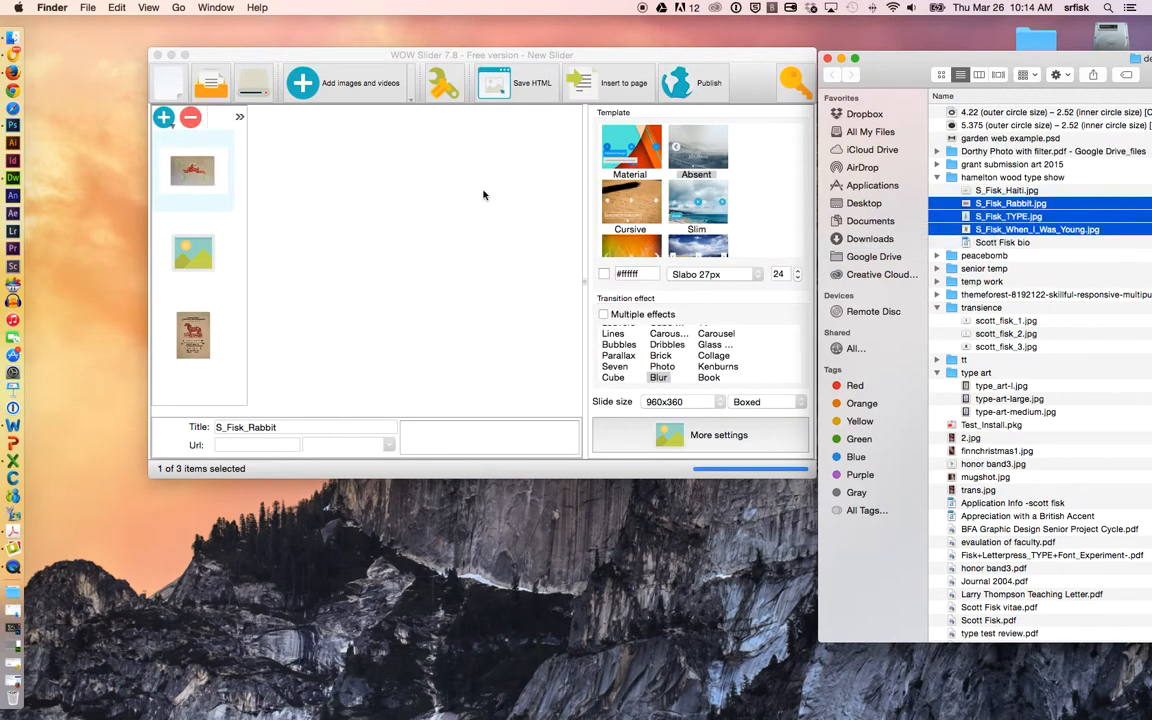
pyautogui.click(945, 59)
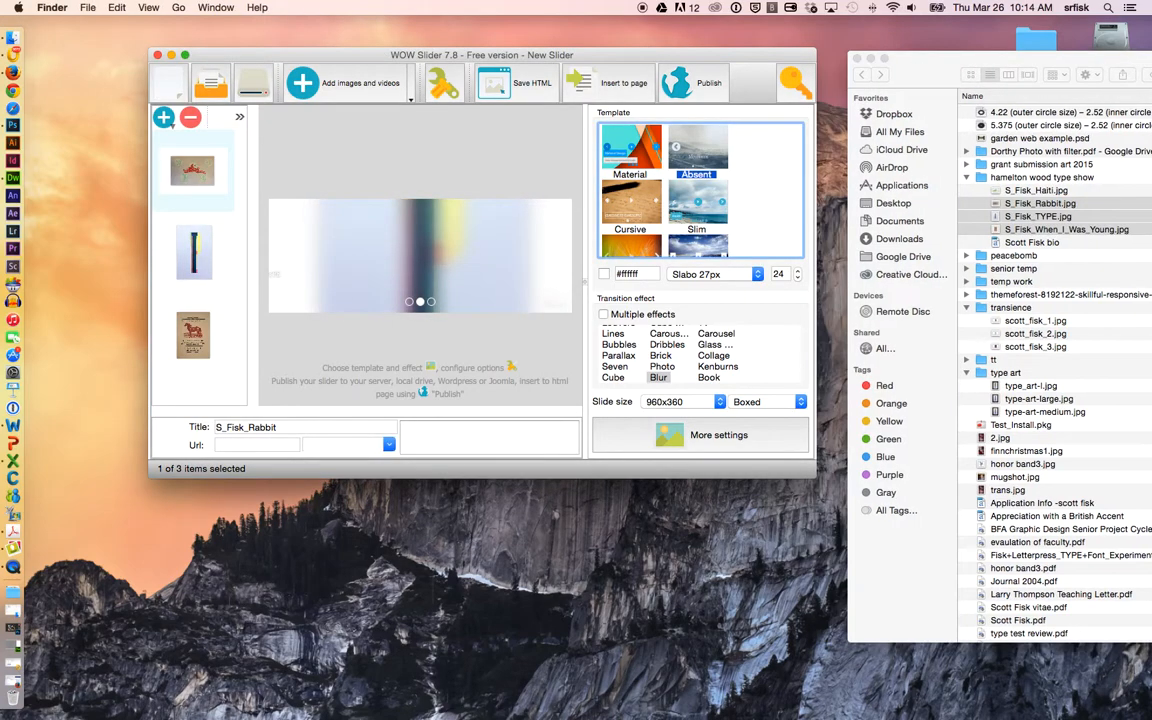
pyautogui.press('super+w')
# - Move the rabbit slide to second place in the slide list, and return it to first place
pyautogui.click(200, 176)
pyautogui.moveTo(200, 176); pyautogui.dragTo(193, 250)
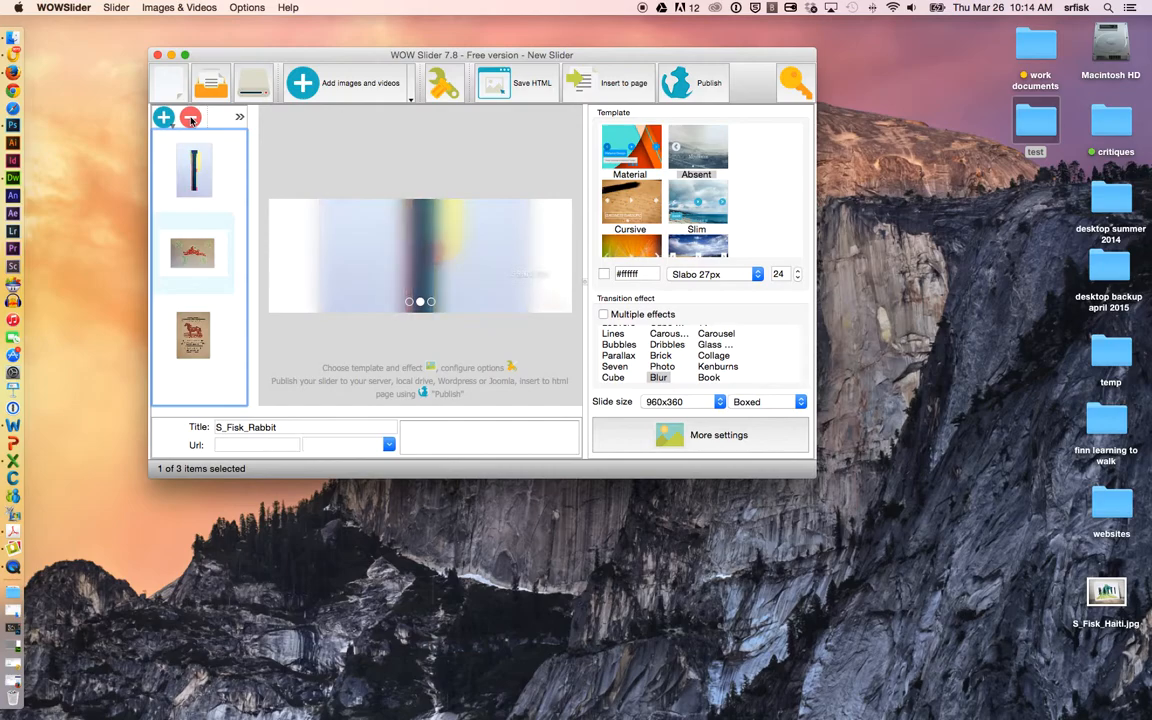
pyautogui.moveTo(200, 170); pyautogui.dragTo(197, 258)
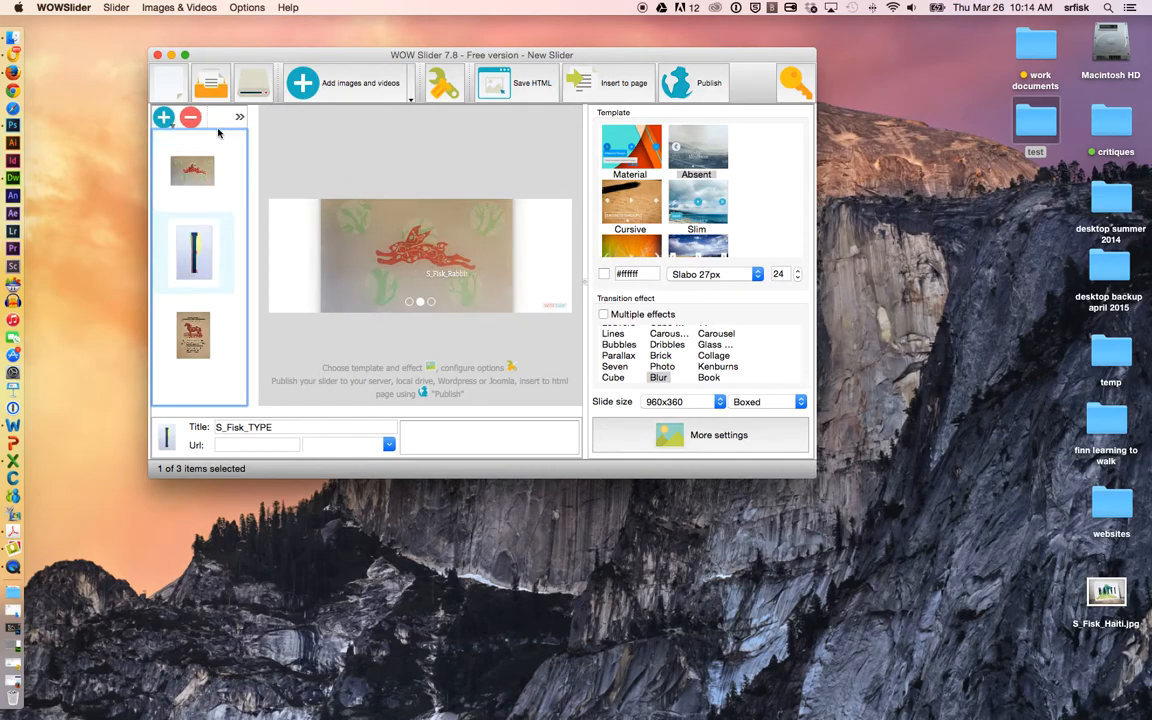
pyautogui.moveTo(363, 56); pyautogui.dragTo(393, 48)
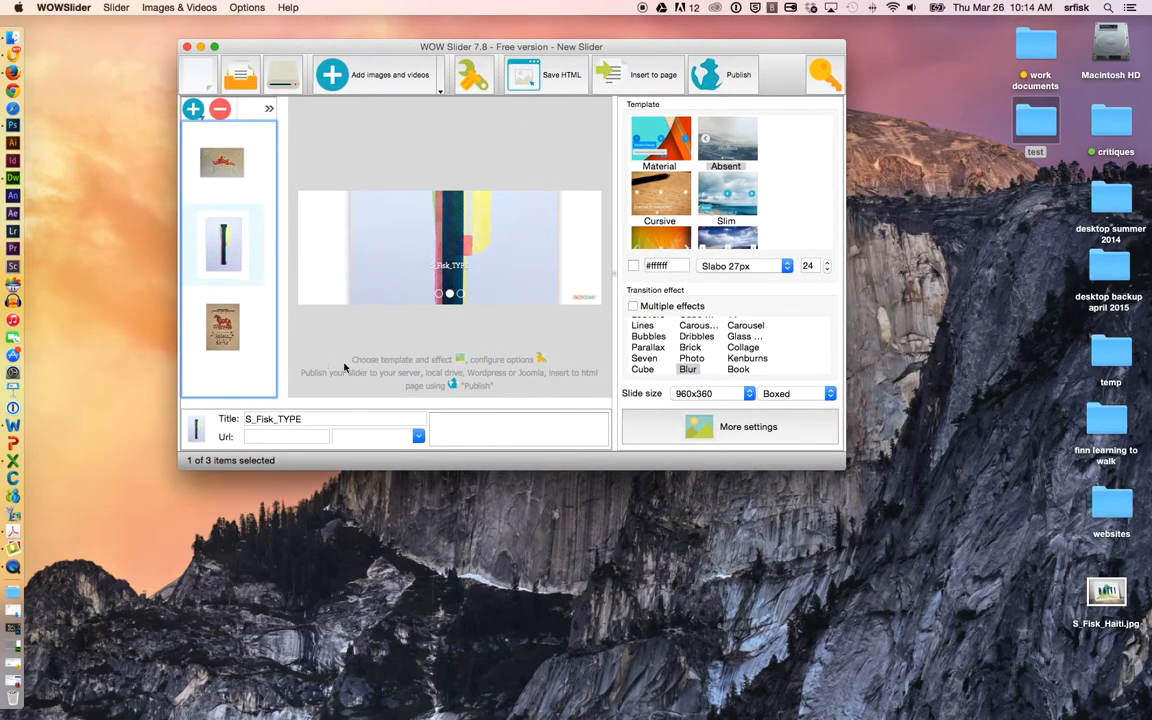
pyautogui.click(278, 434)
pyautogui.click(196, 222)
pyautogui.click(194, 162)
pyautogui.click(211, 236)
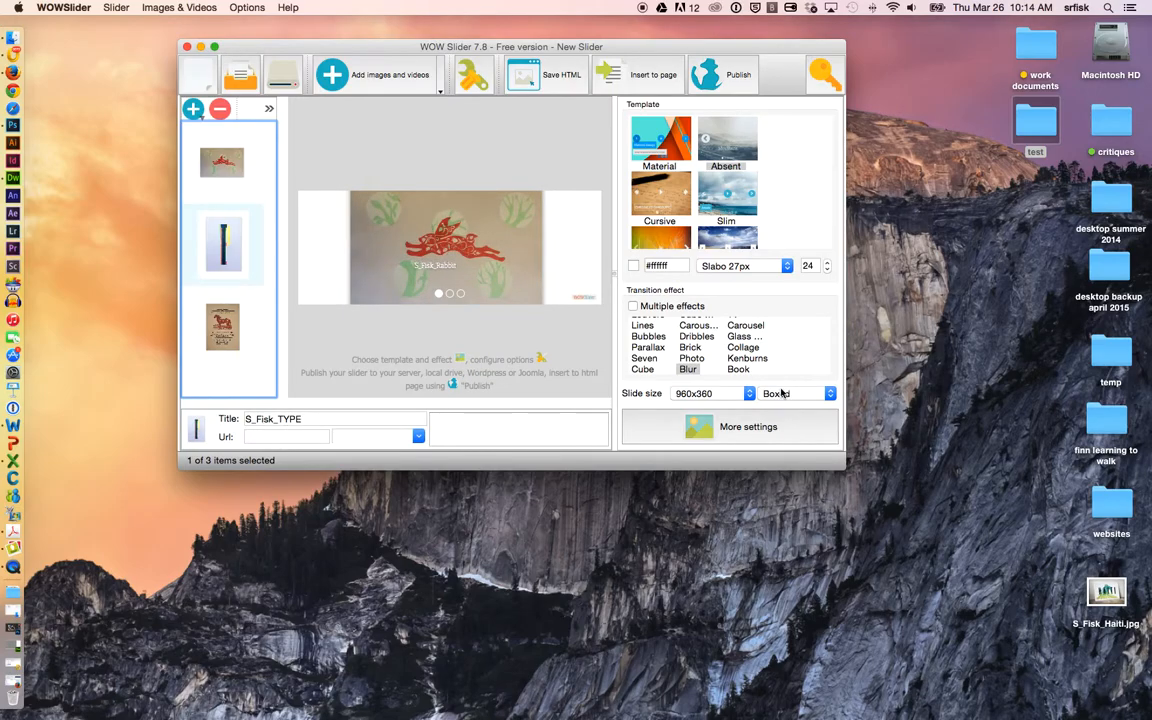
# - Check the available slide sizes and keep 960x360
pyautogui.click(718, 395)
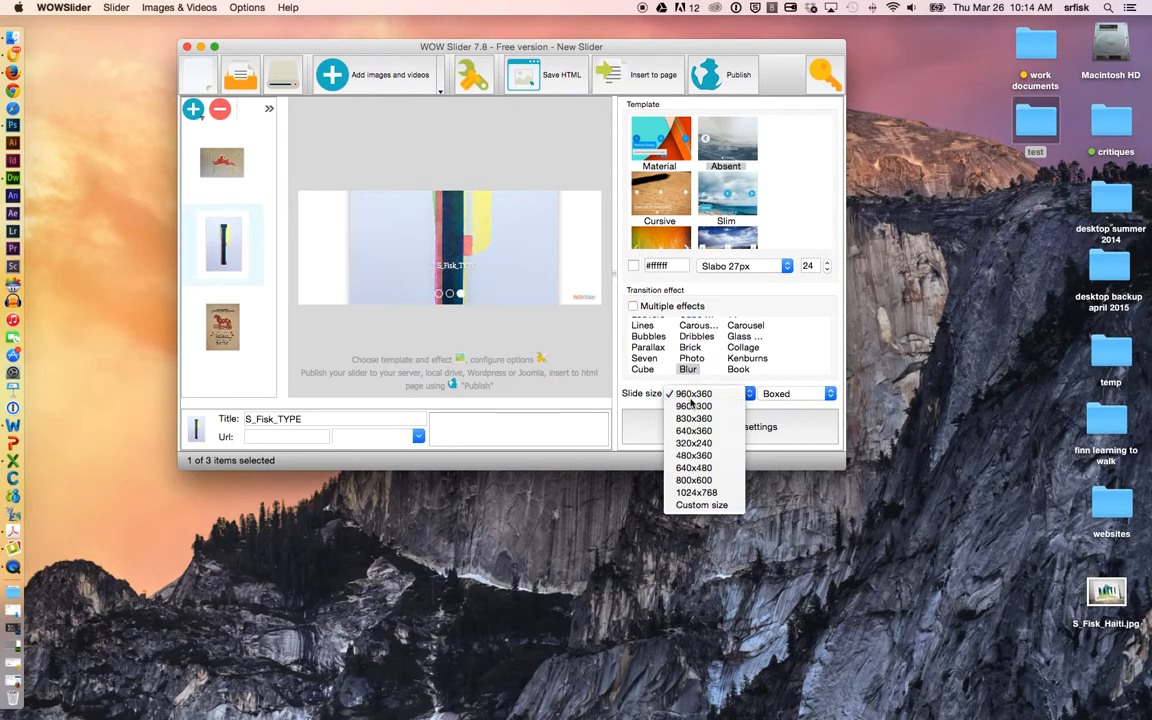
pyautogui.click(693, 397)
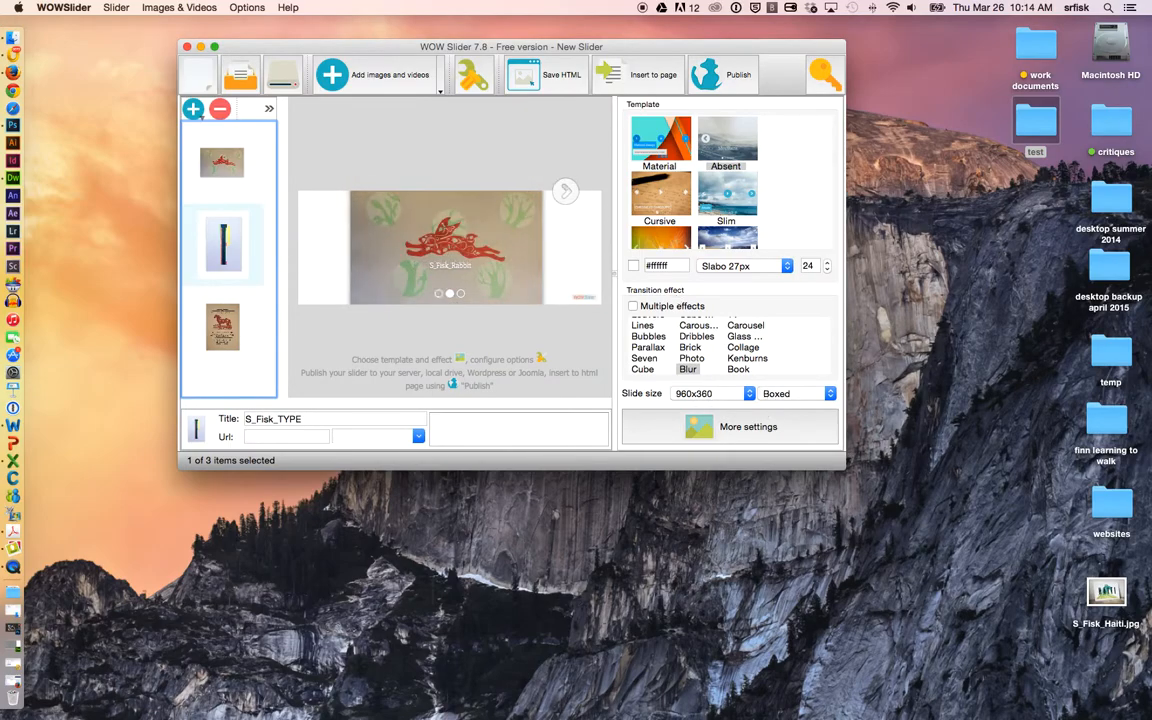
# - Open the slider's design settings and preview several templates, including Zippy, Absent and Cursive
pyautogui.click(476, 80)
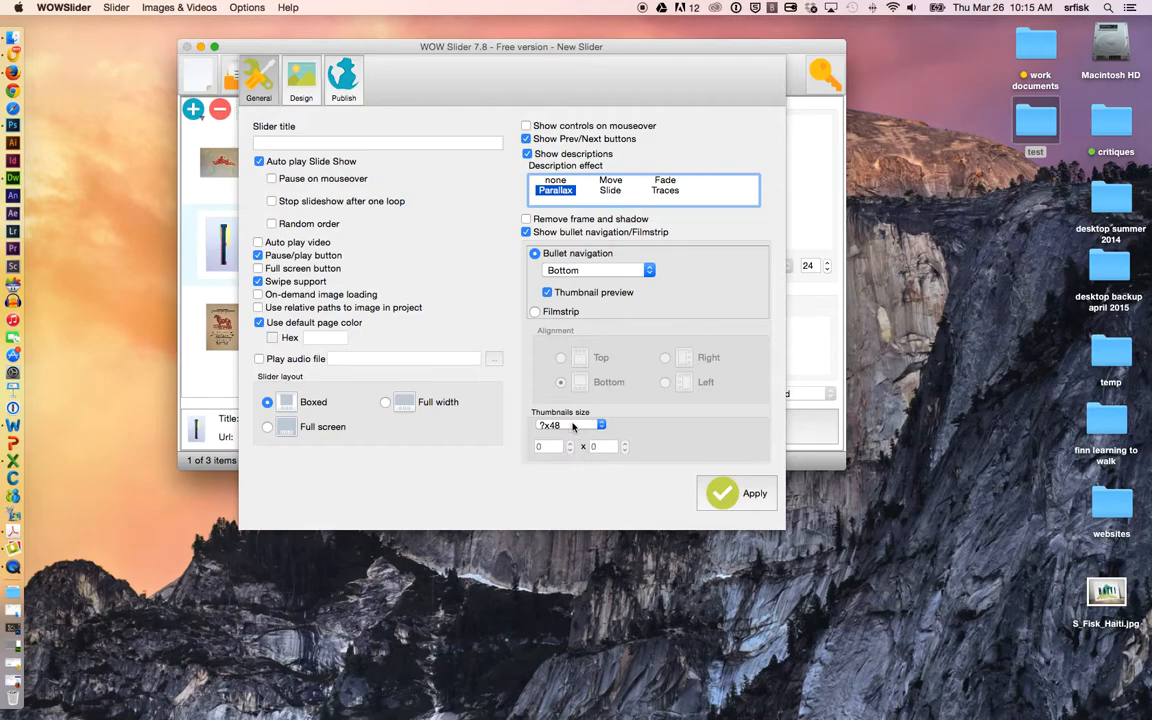
pyautogui.click(304, 90)
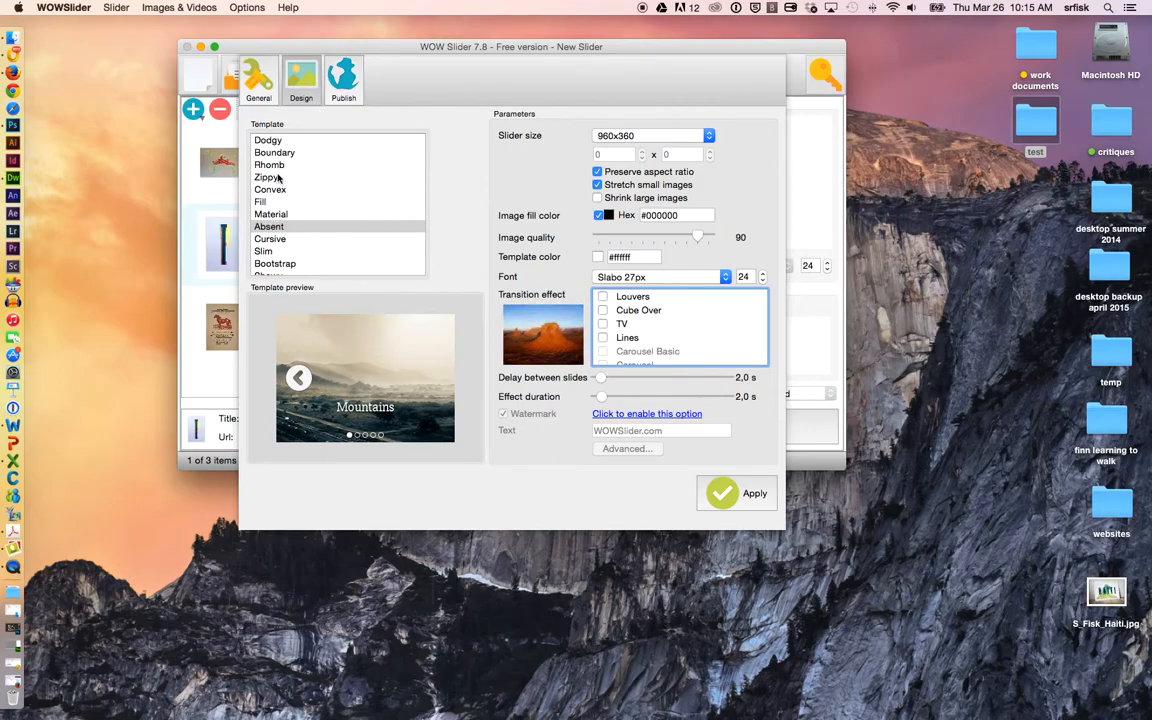
pyautogui.click(258, 140)
pyautogui.click(273, 176)
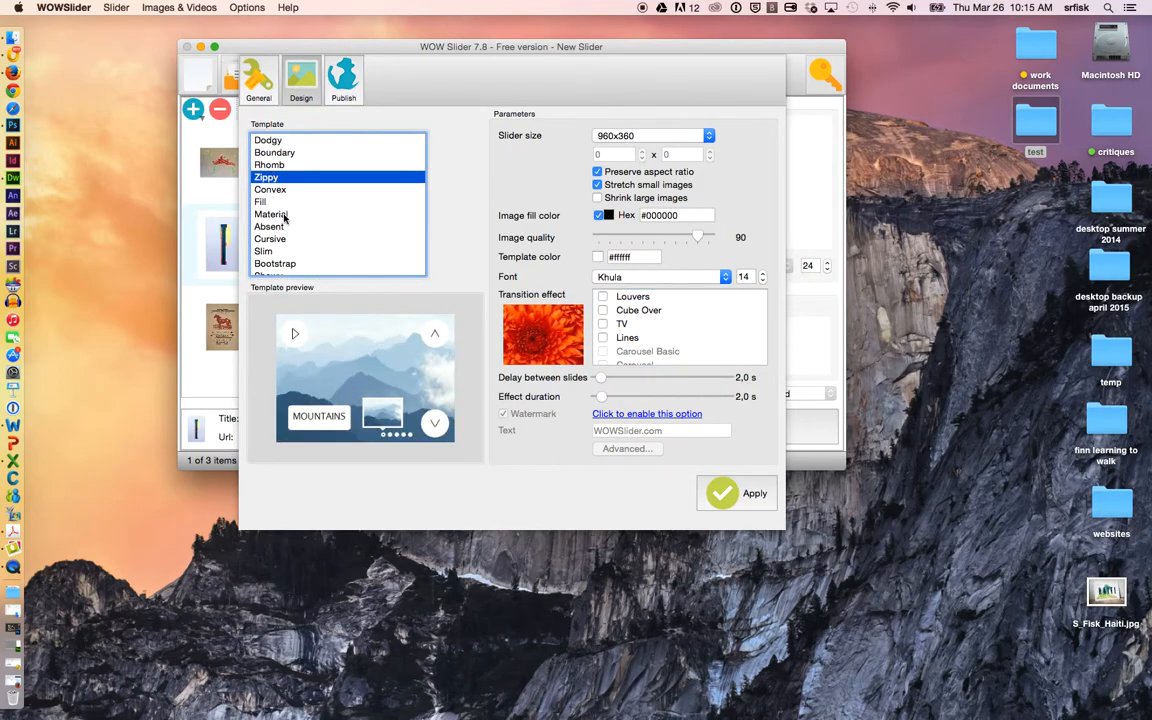
pyautogui.click(285, 201)
pyautogui.click(290, 214)
pyautogui.click(296, 227)
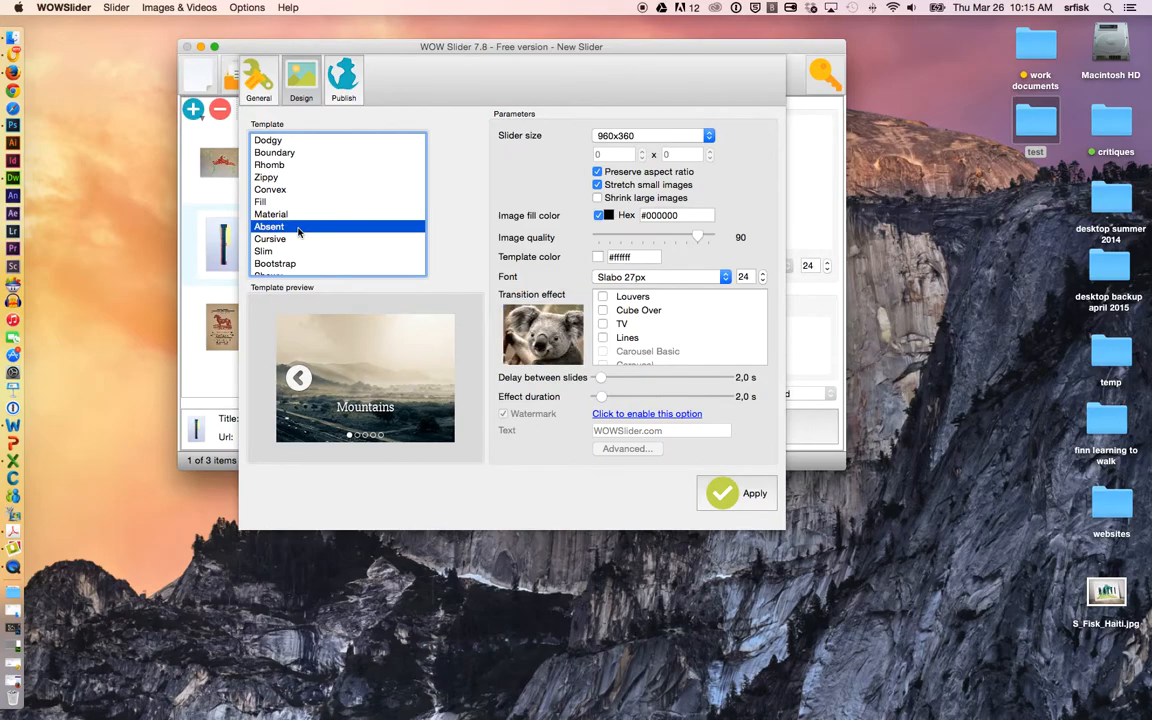
pyautogui.click(298, 239)
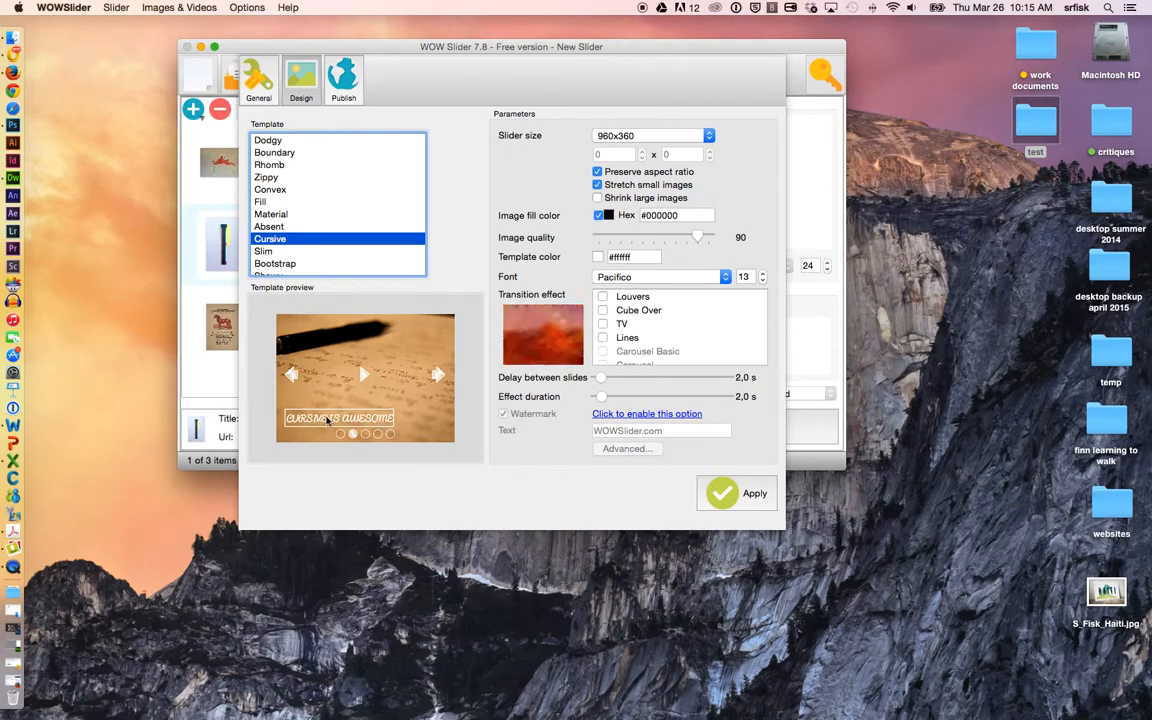
# - Go through the templates from Slim onward and set the slider template to Animated
pyautogui.press('Down')
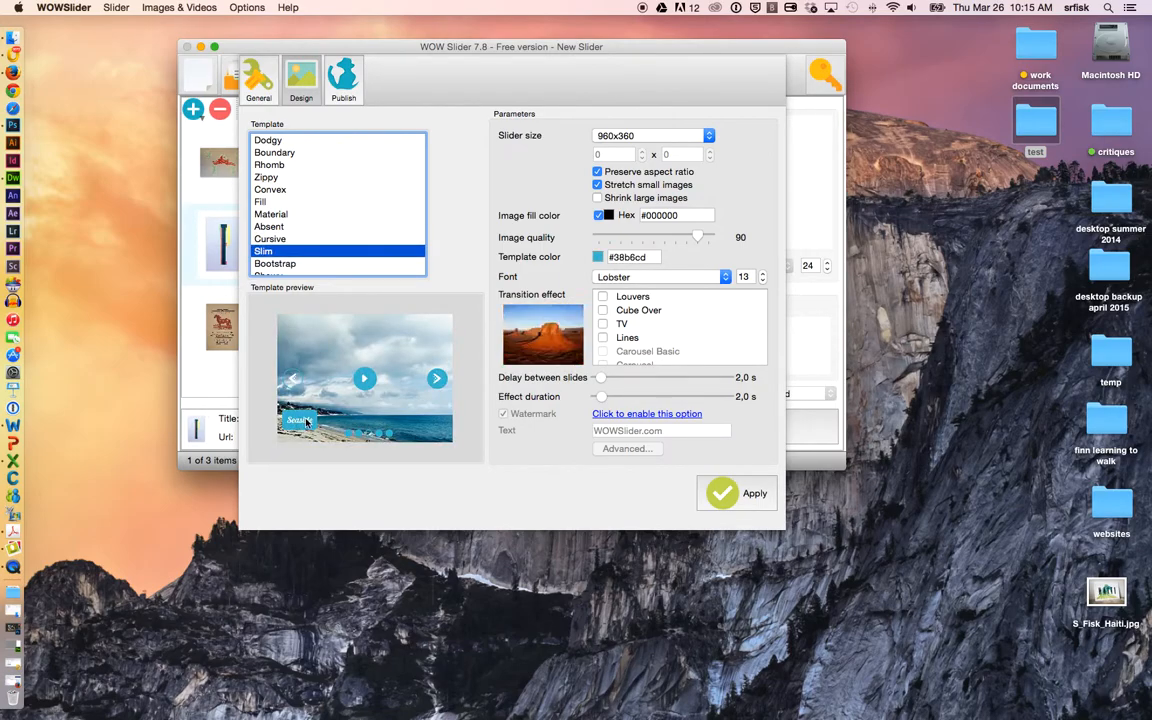
pyautogui.press('Down')
pyautogui.press('Down')
pyautogui.press('Down')
pyautogui.press('Down')
pyautogui.press('Up')
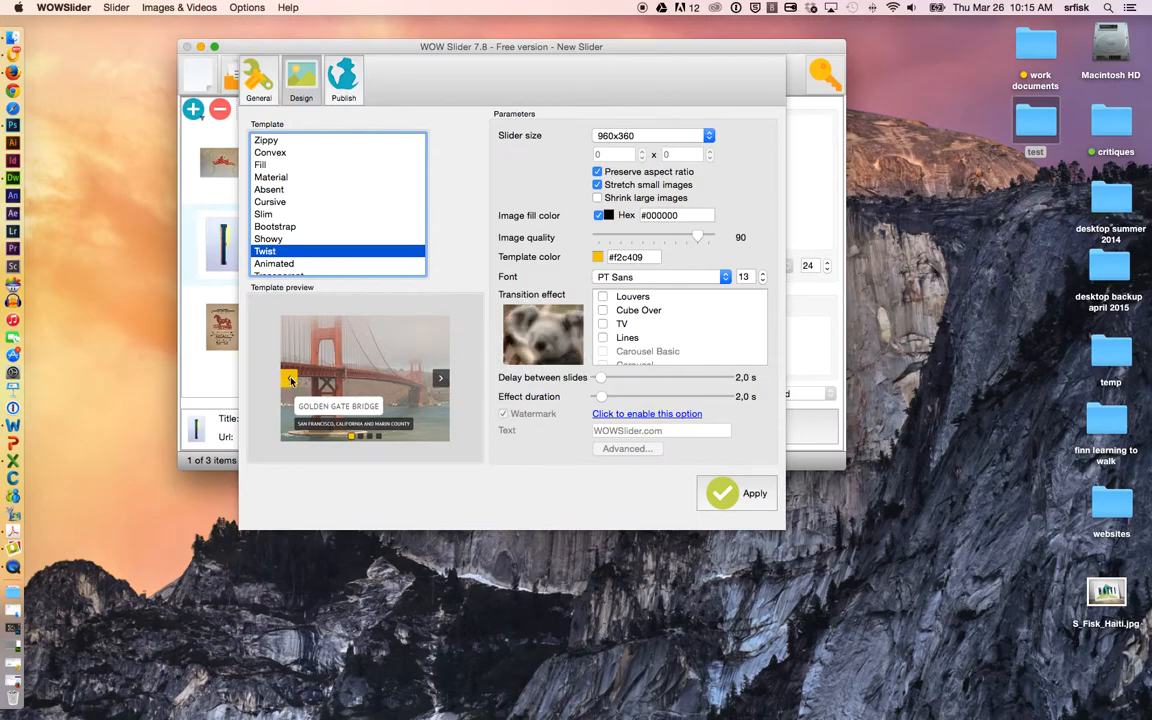
pyautogui.press('Down')
pyautogui.press('Up')
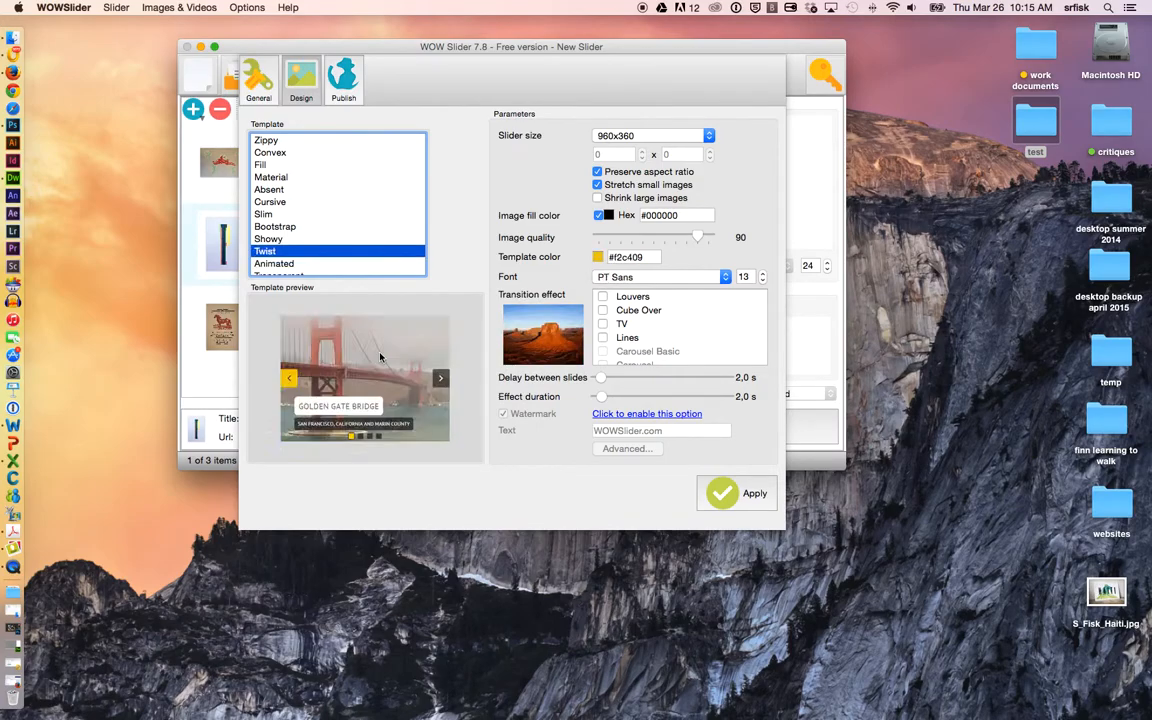
pyautogui.press('Down')
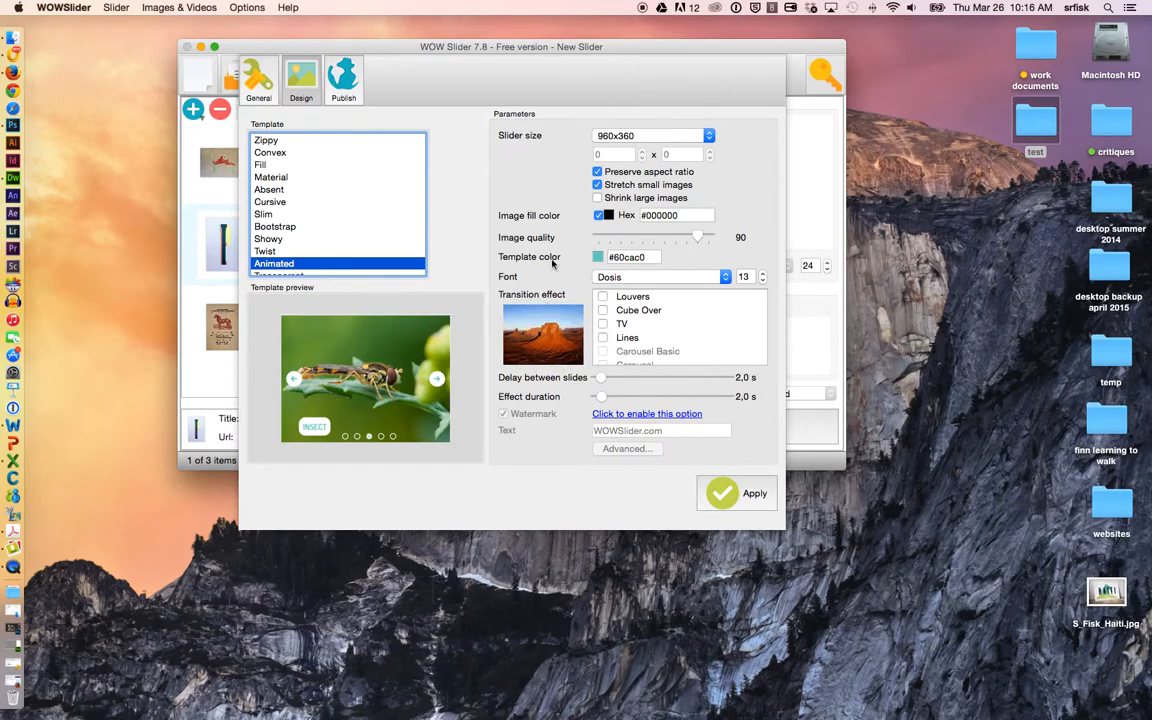
# - Keep the slider size at 960x360 and set the slider font to EB Garamond
pyautogui.click(618, 141)
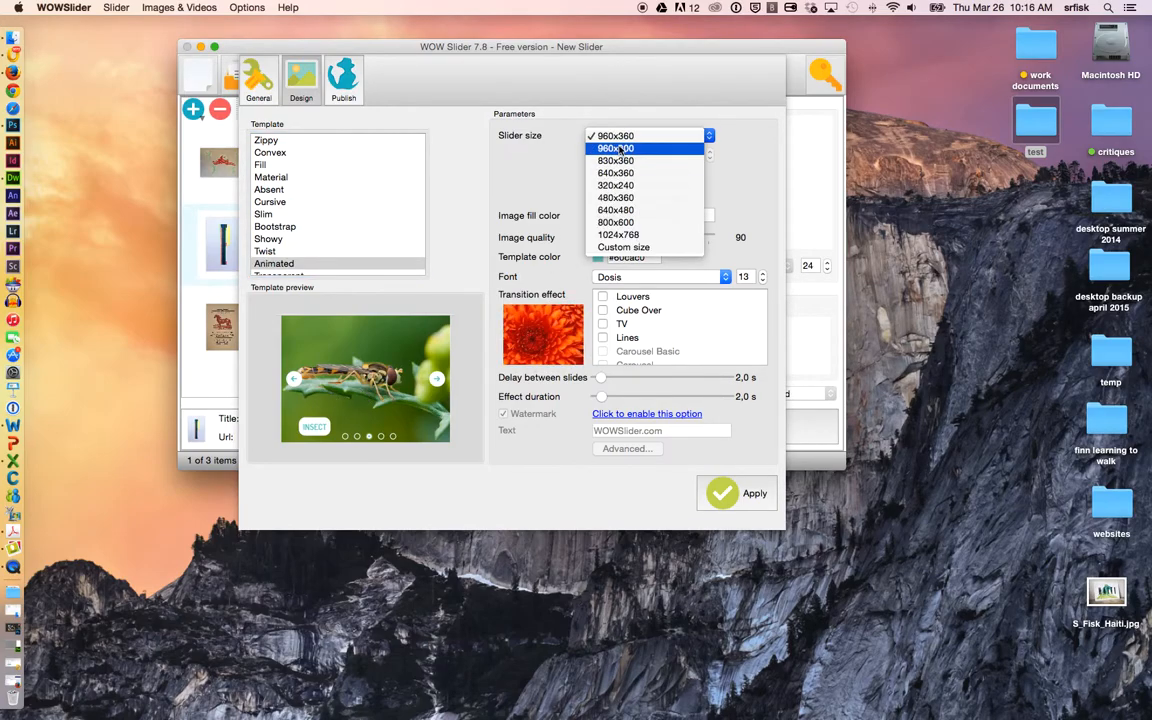
pyautogui.click(618, 136)
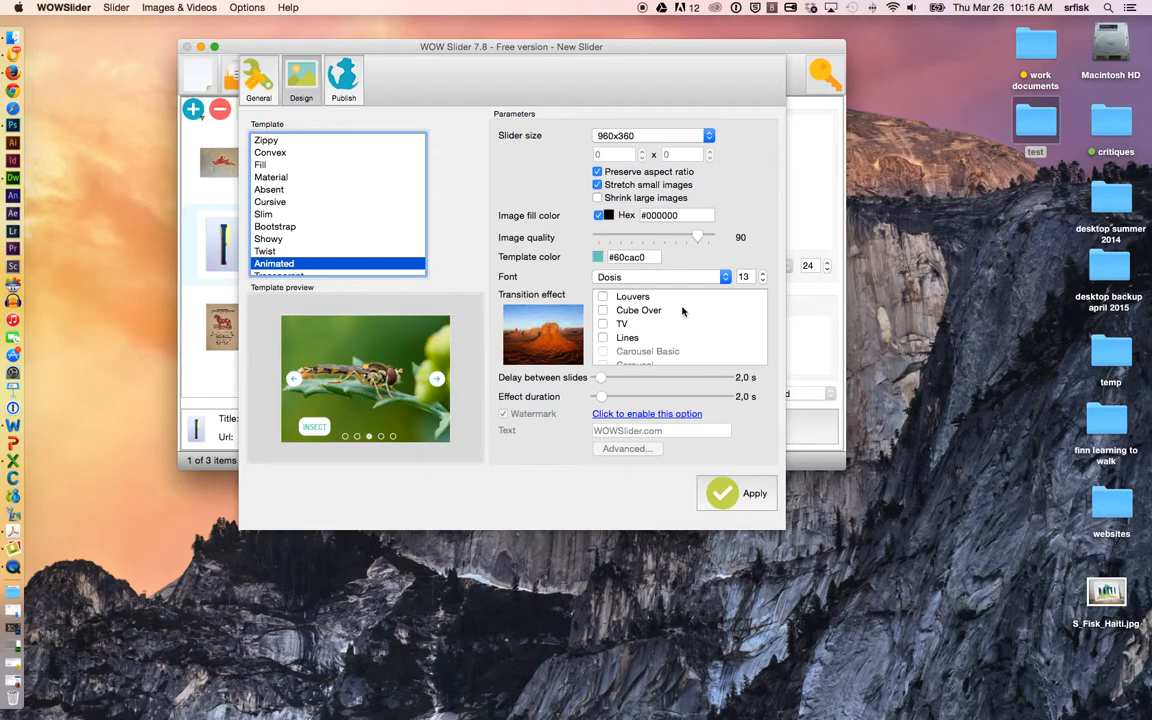
pyautogui.click(632, 278)
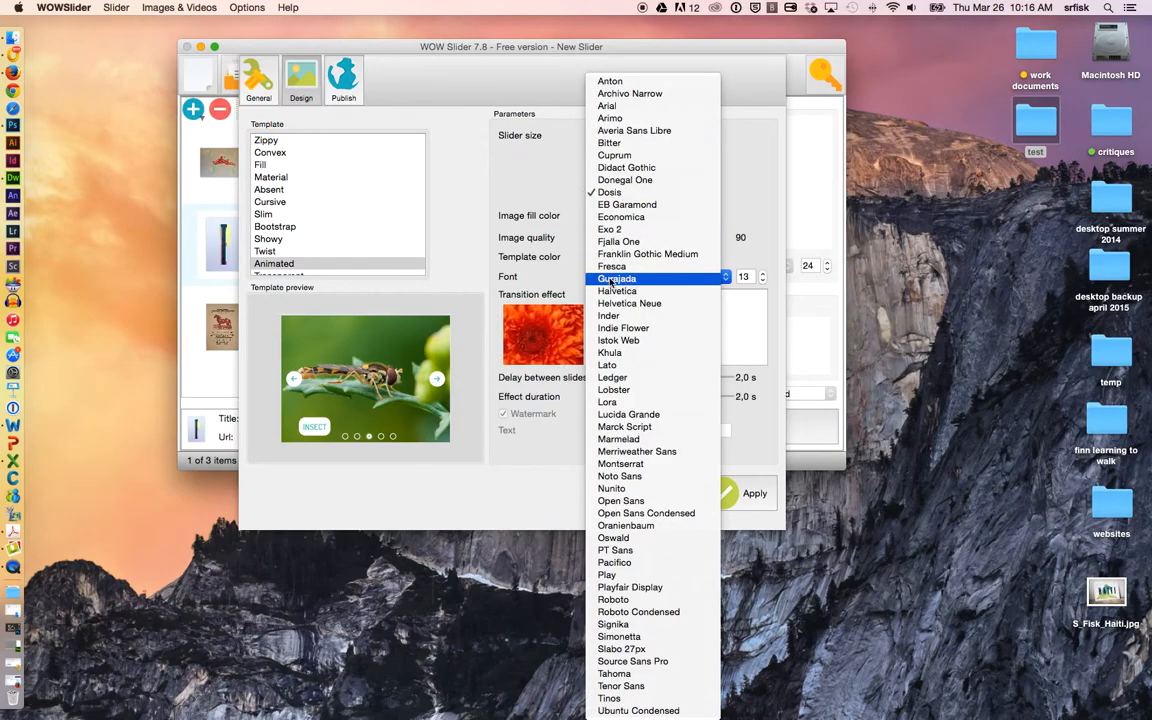
pyautogui.click(550, 178)
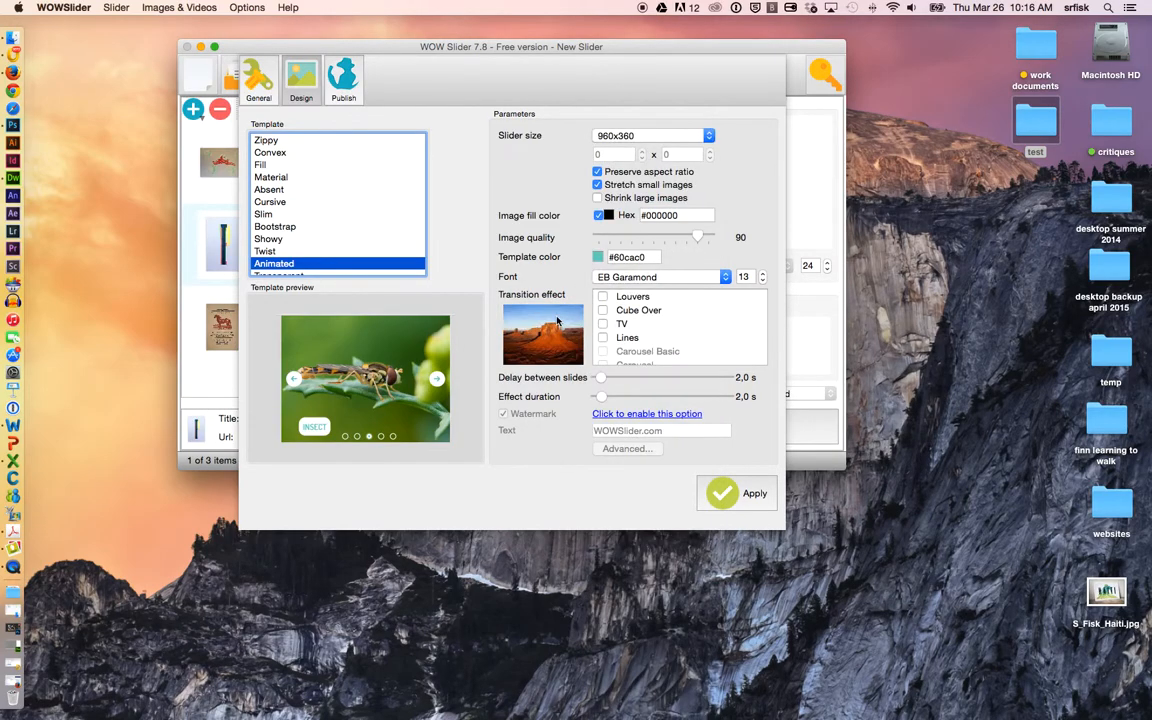
# - Look through the available transition effects and highlight Basic to preview it
pyautogui.click(650, 315)
pyautogui.scroll(-5, 648, 317)
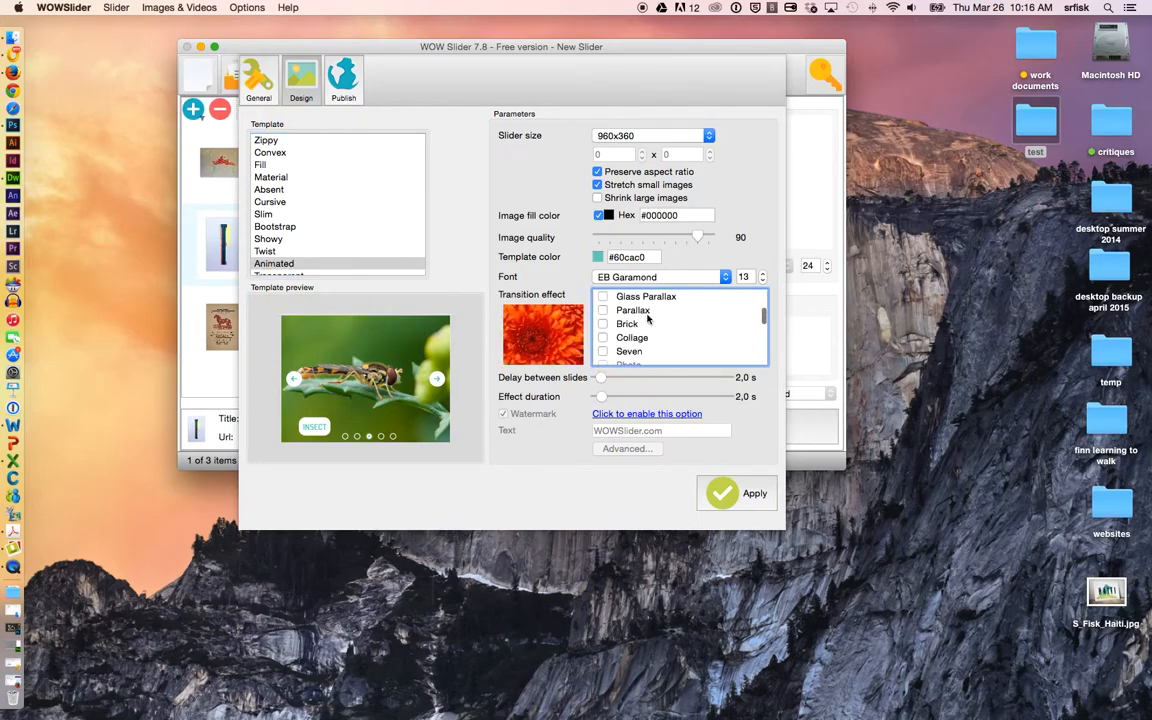
pyautogui.scroll(5, 648, 310)
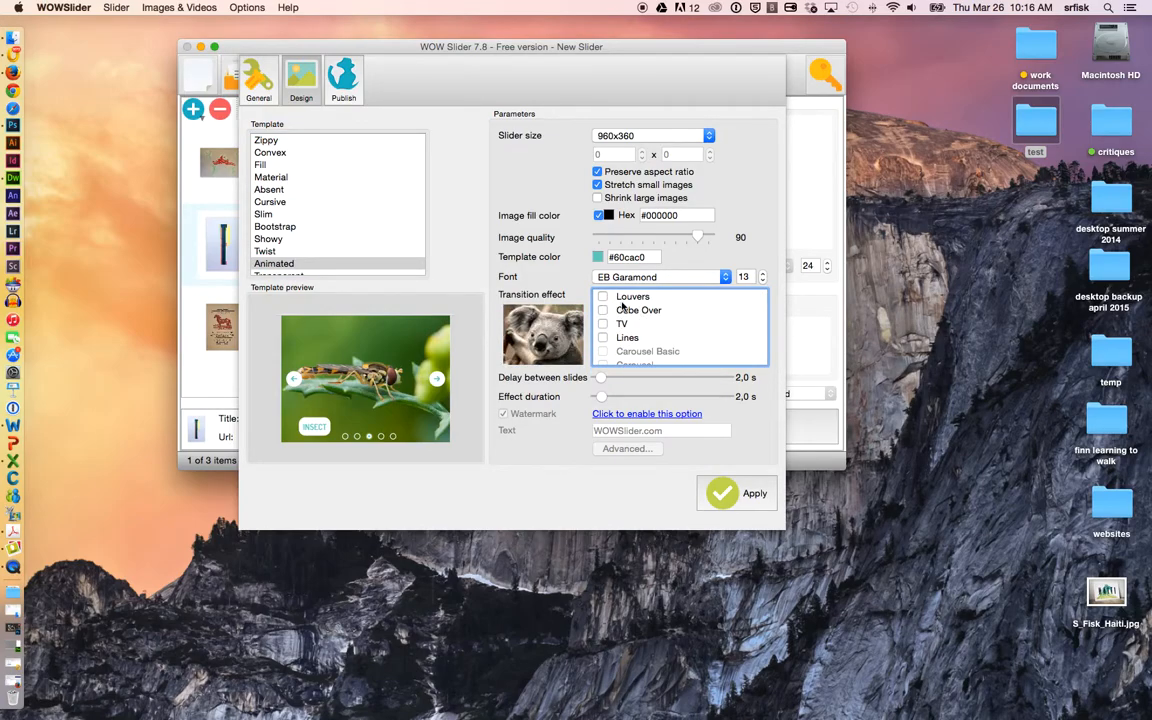
pyautogui.scroll(-2, 640, 325)
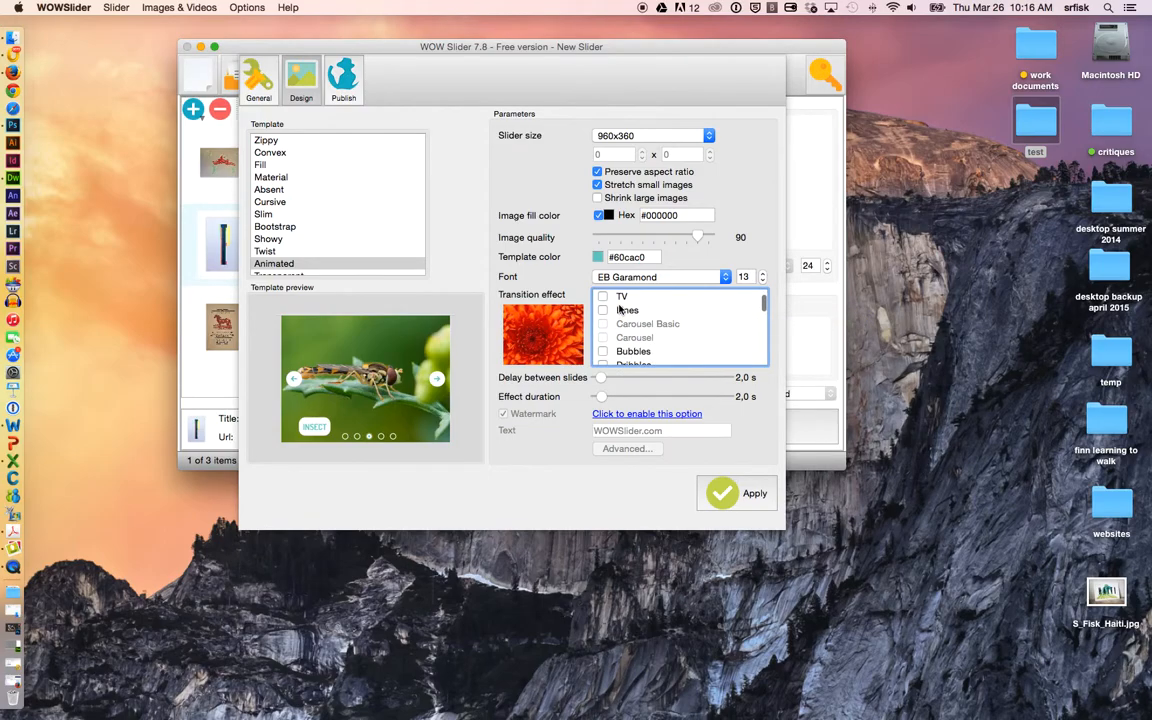
pyautogui.scroll(-3, 648, 332)
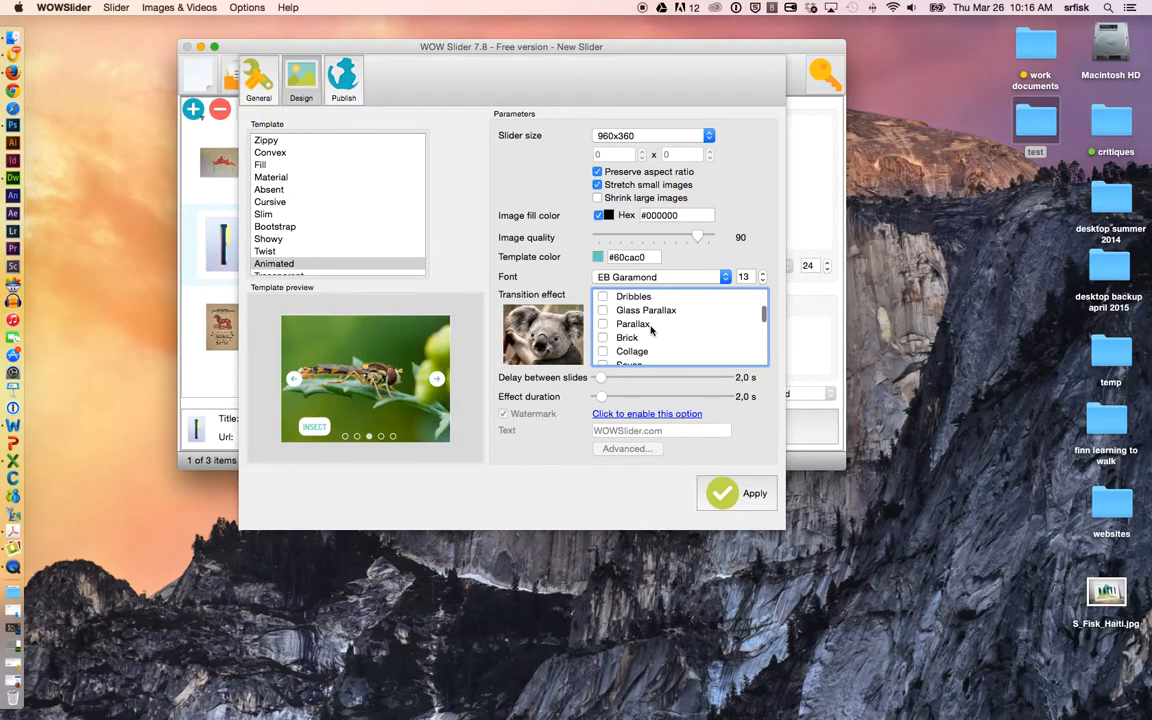
pyautogui.scroll(-4, 651, 330)
pyautogui.click(648, 335)
pyautogui.scroll(-2, 640, 330)
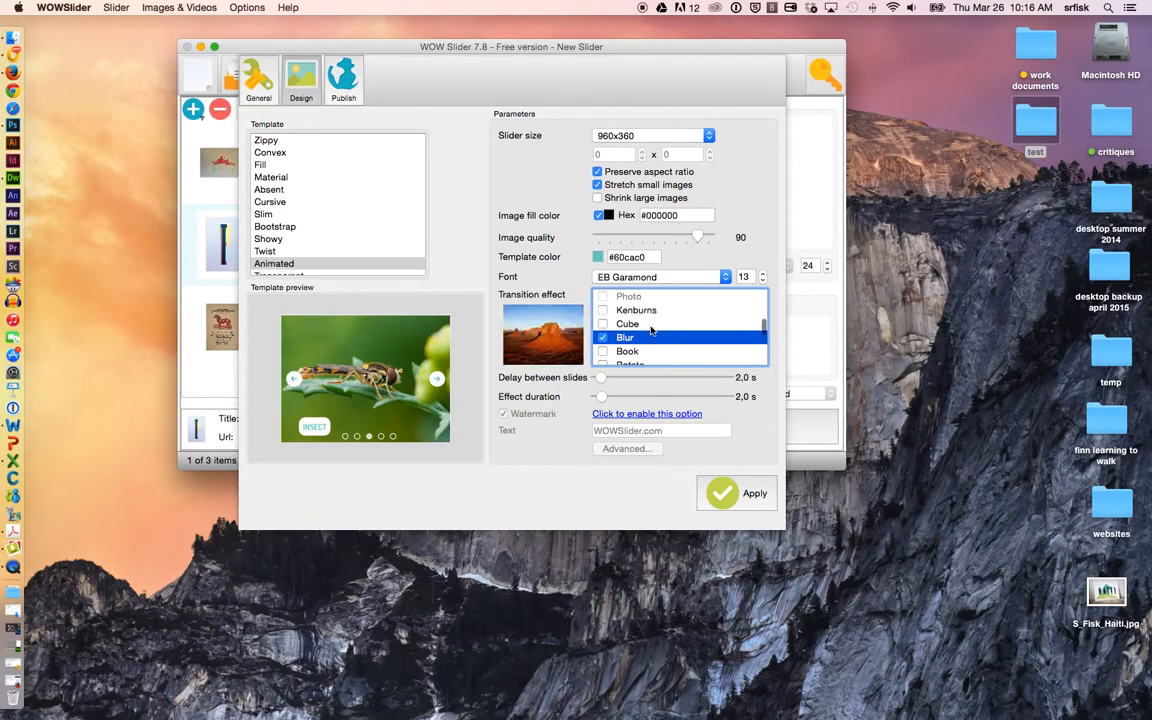
pyautogui.scroll(-2, 624, 326)
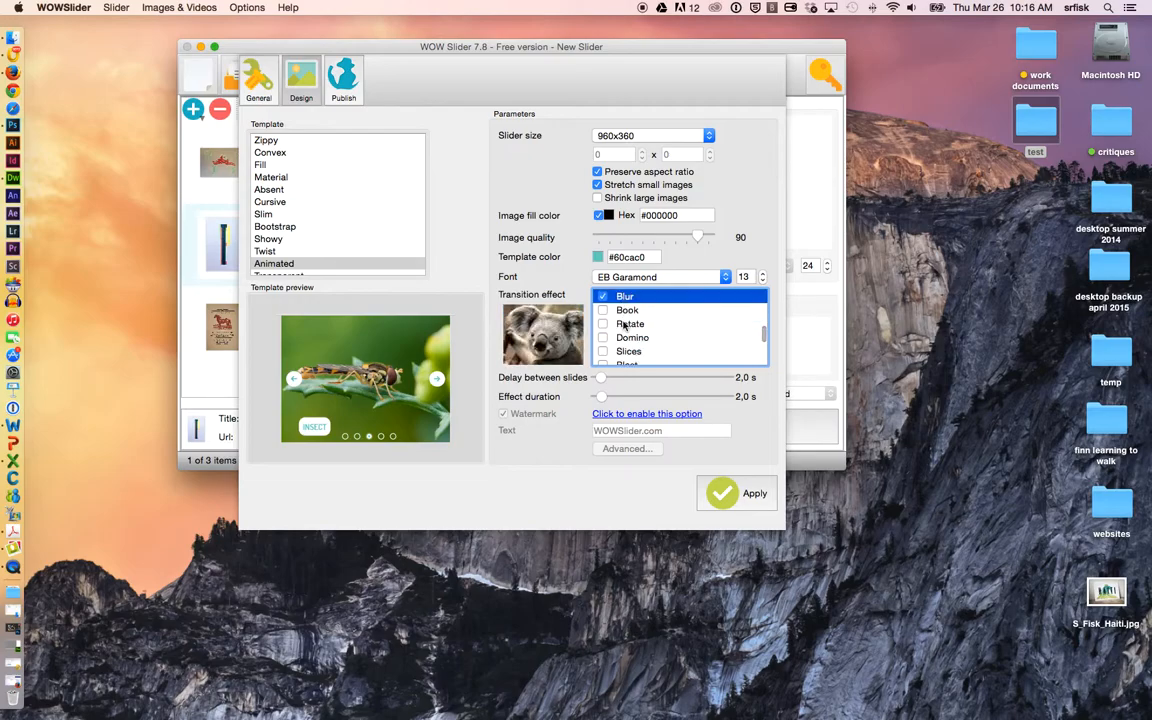
pyautogui.scroll(-4, 628, 325)
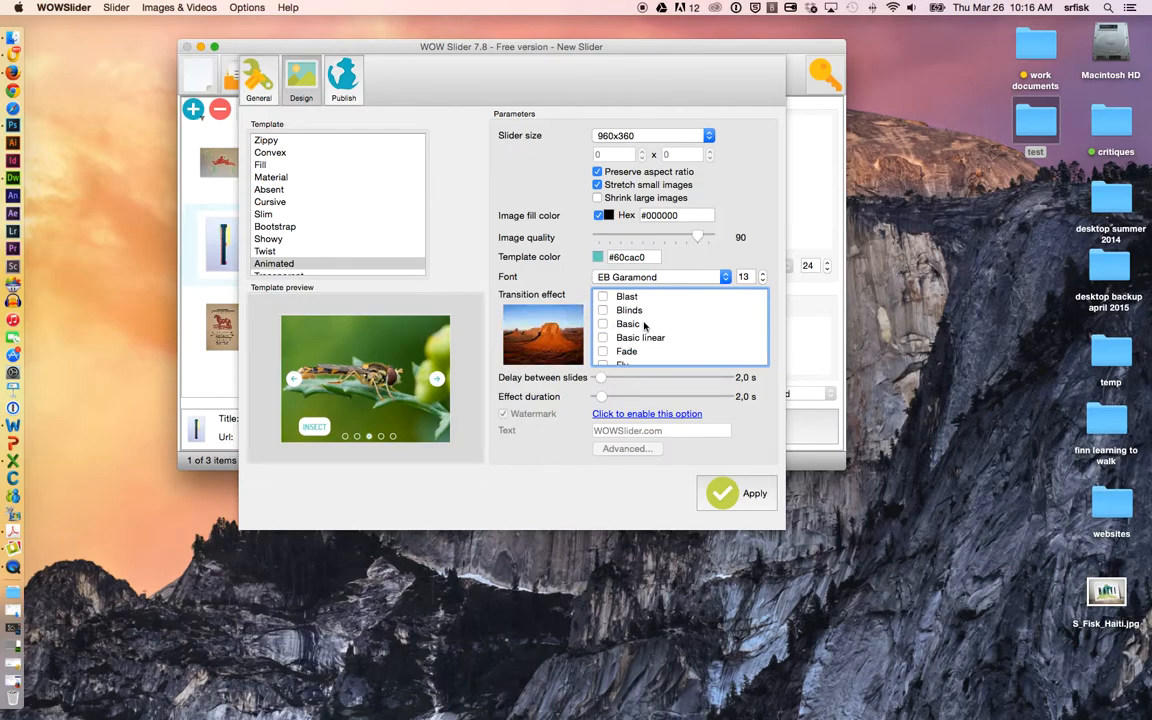
pyautogui.click(646, 325)
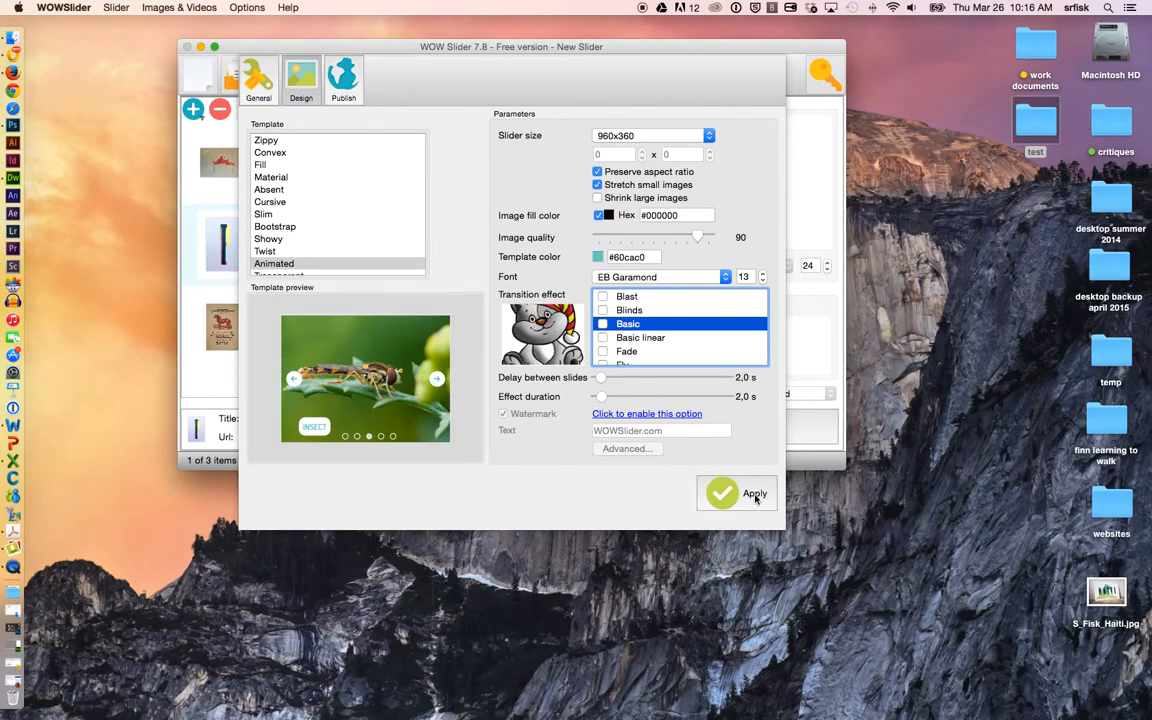
# - Set the slider to publish to the test folder on the Desktop with page name wowslider.html, and apply the settings
pyautogui.click(348, 83)
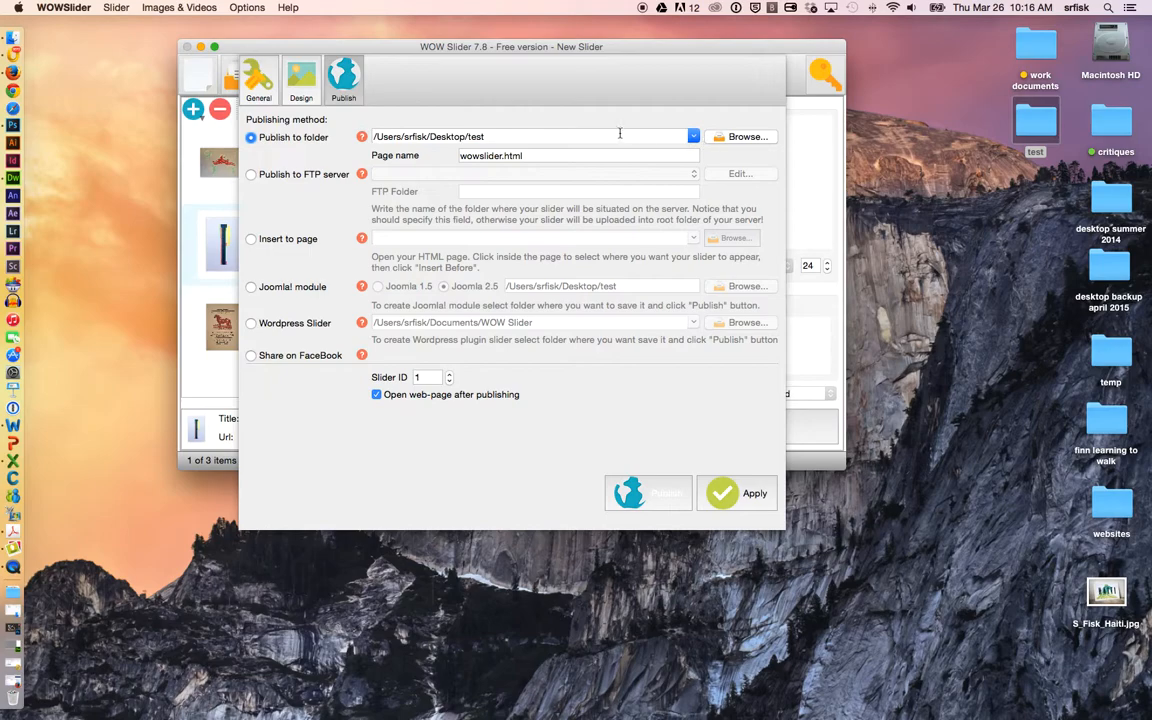
pyautogui.click(740, 136)
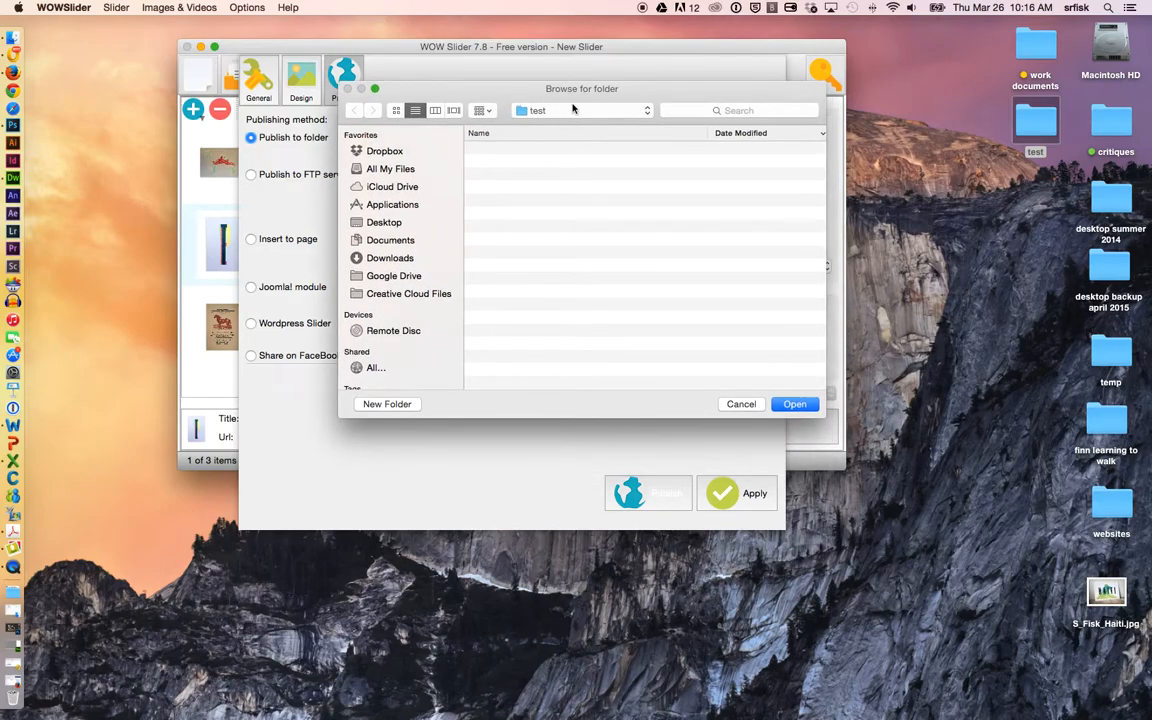
pyautogui.click(522, 109)
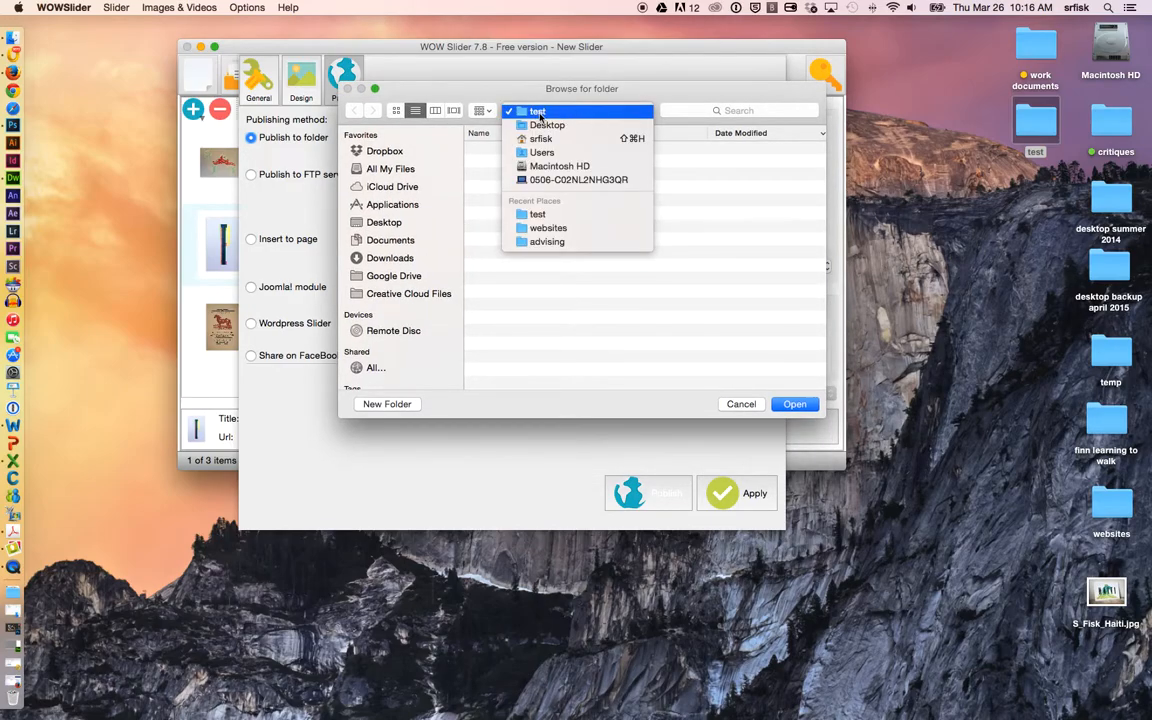
pyautogui.click(540, 113)
pyautogui.press('Return')
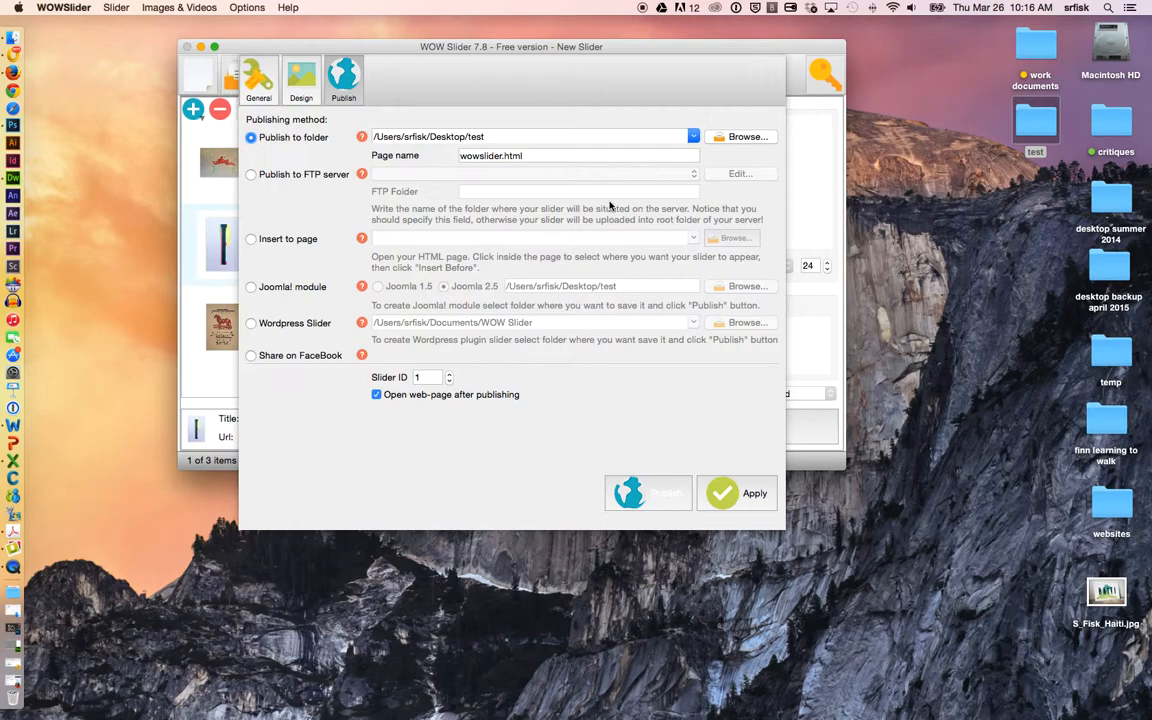
pyautogui.moveTo(531, 61); pyautogui.dragTo(566, 59)
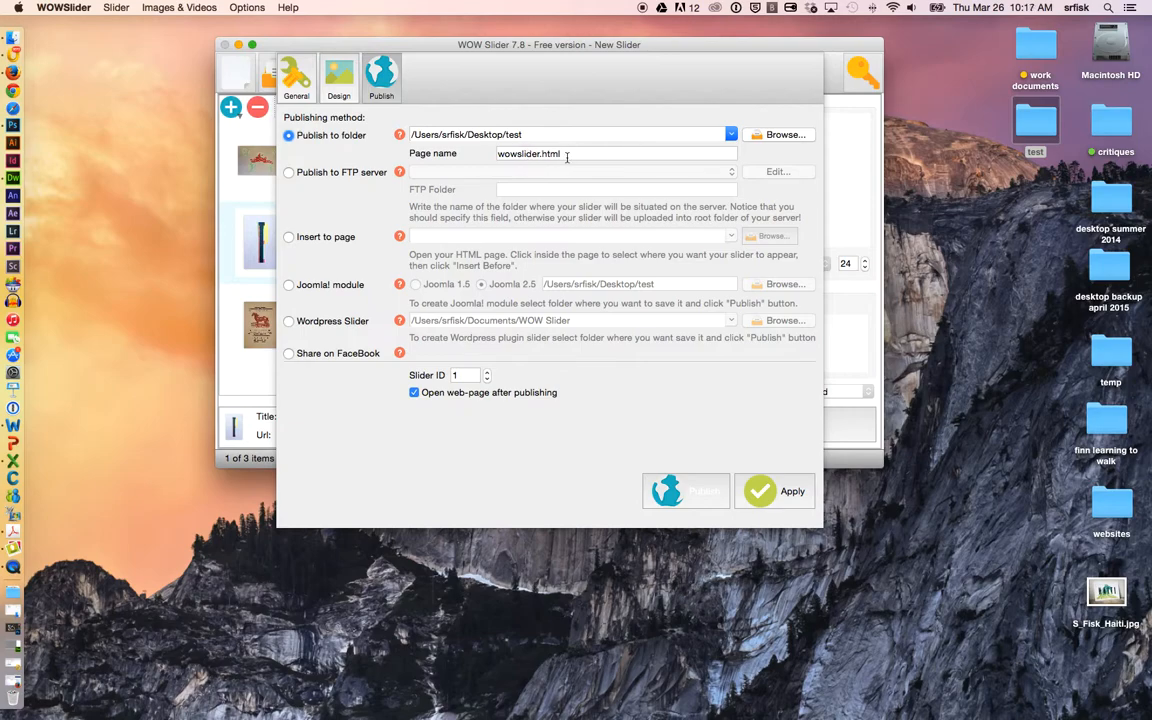
pyautogui.click(770, 484)
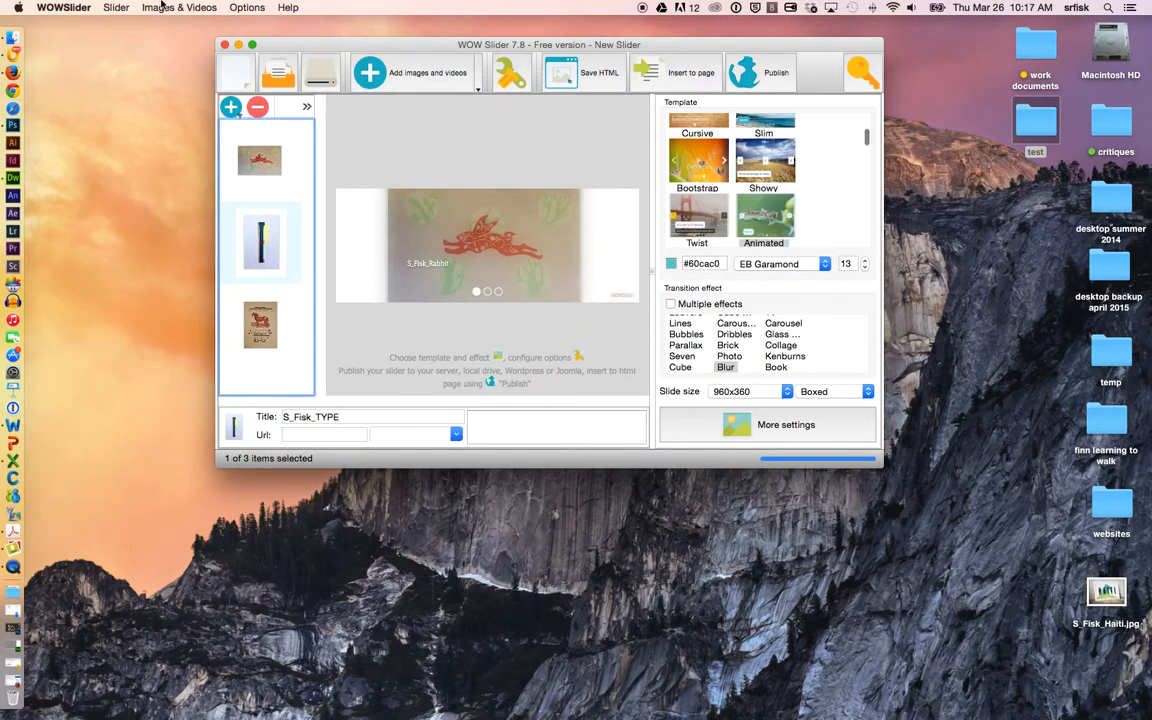
# - Publish the slider to the Desktop test folder and have its web page open after publishing
pyautogui.click(127, 6)
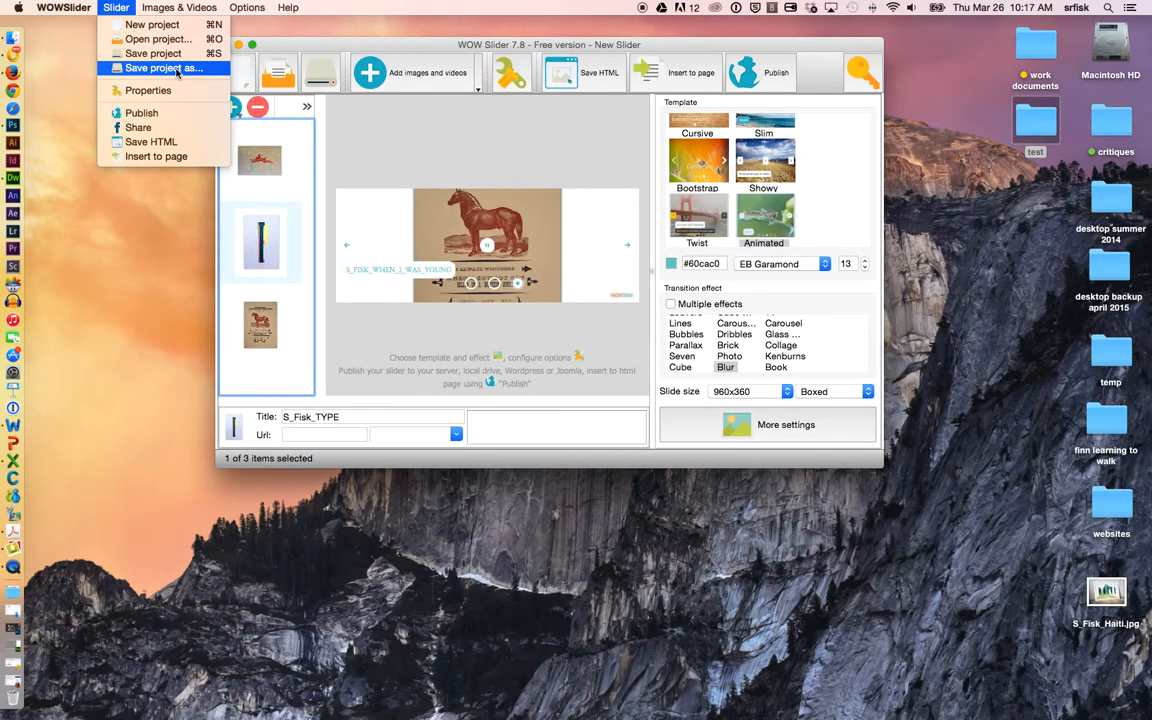
pyautogui.click(161, 113)
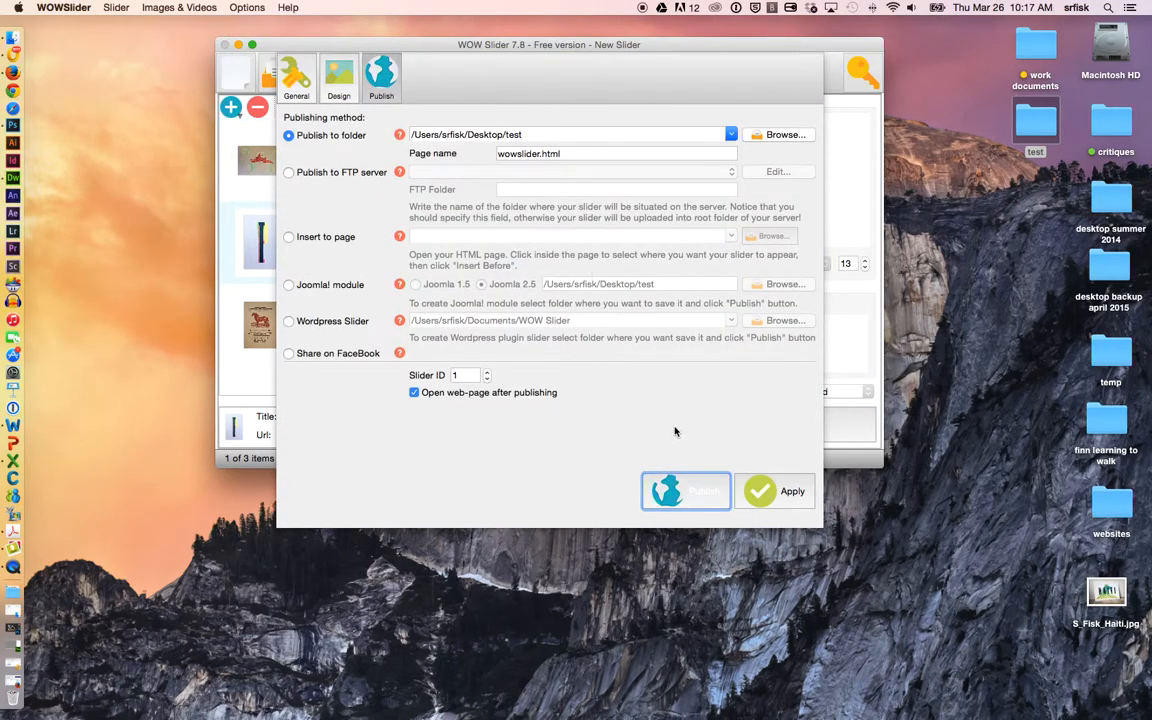
pyautogui.click(700, 490)
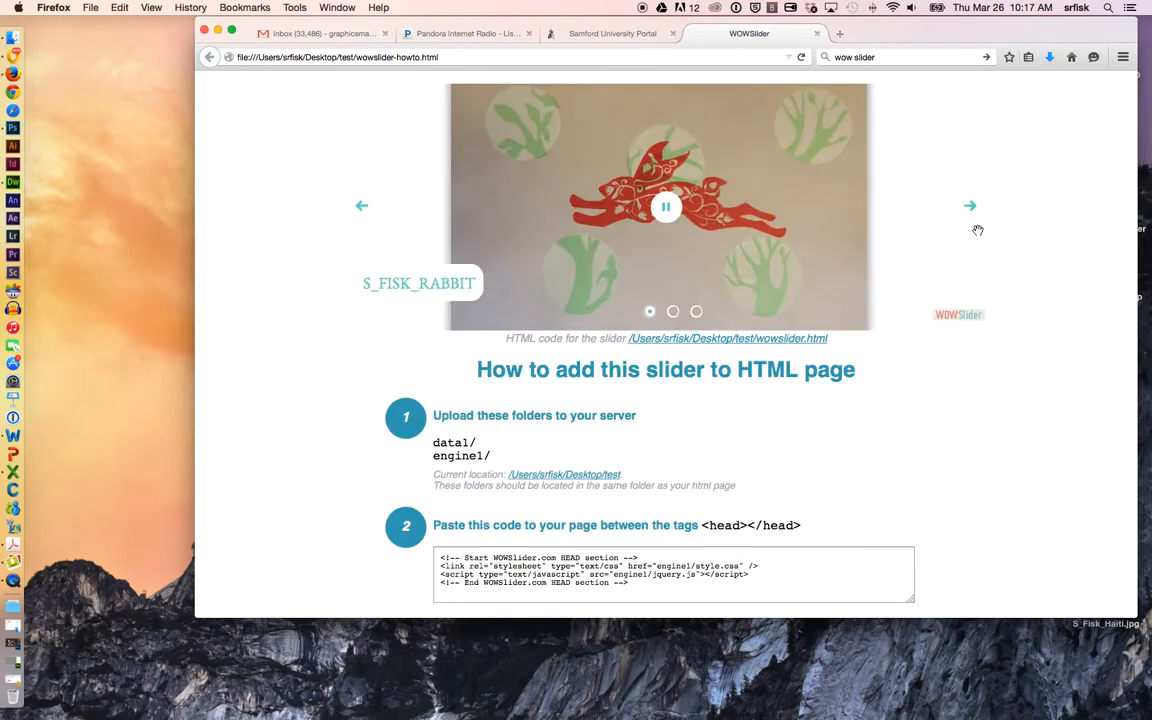
# - Examine the published slider in Firefox and the how-to page's instructions, including the code for the head and body sections
pyautogui.moveTo(941, 18); pyautogui.dragTo(892, 17)
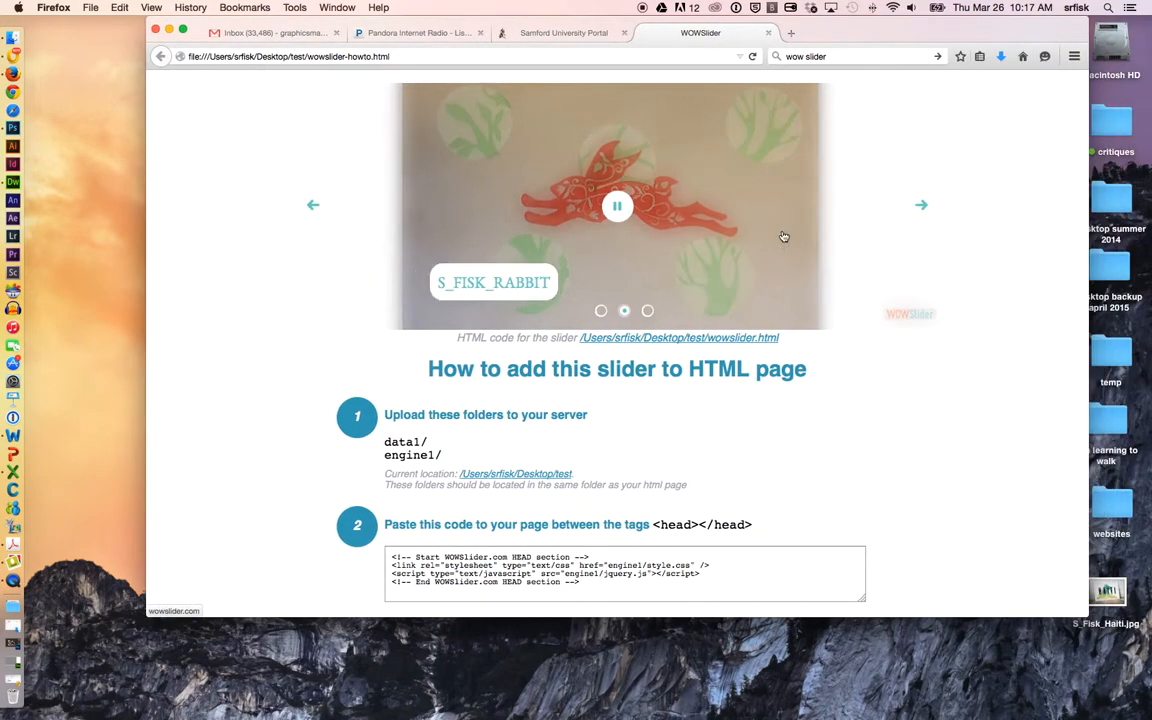
pyautogui.scroll(-3, 825, 368)
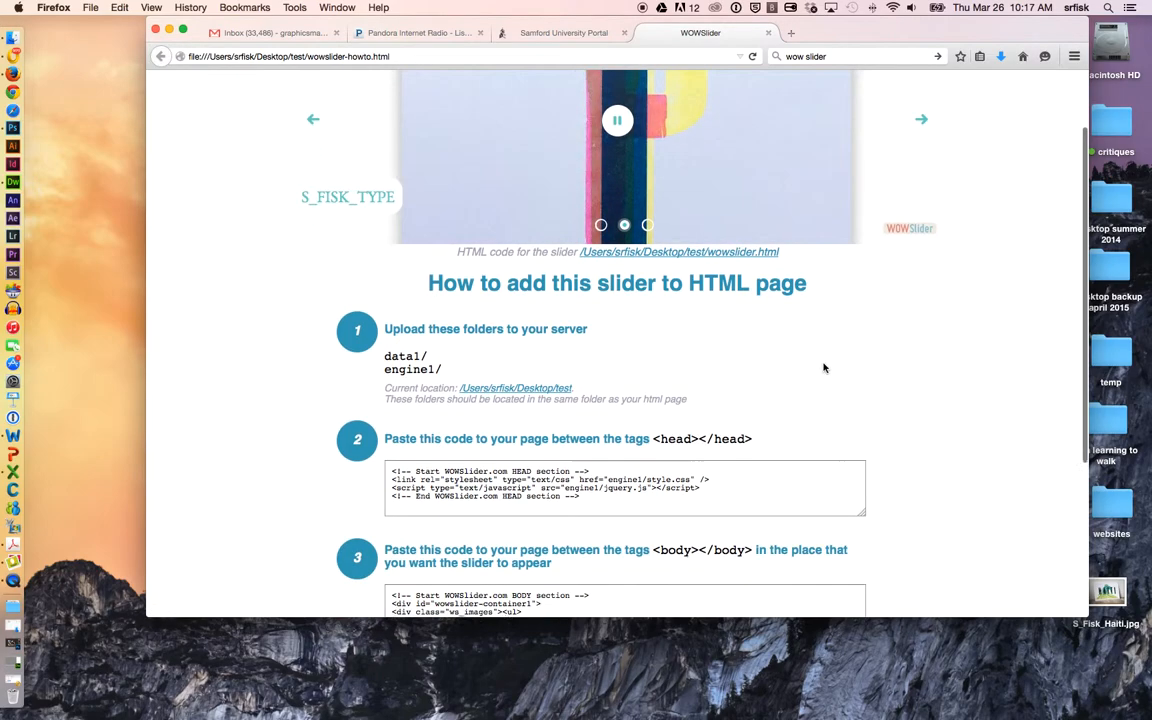
pyautogui.scroll(-5, 825, 368)
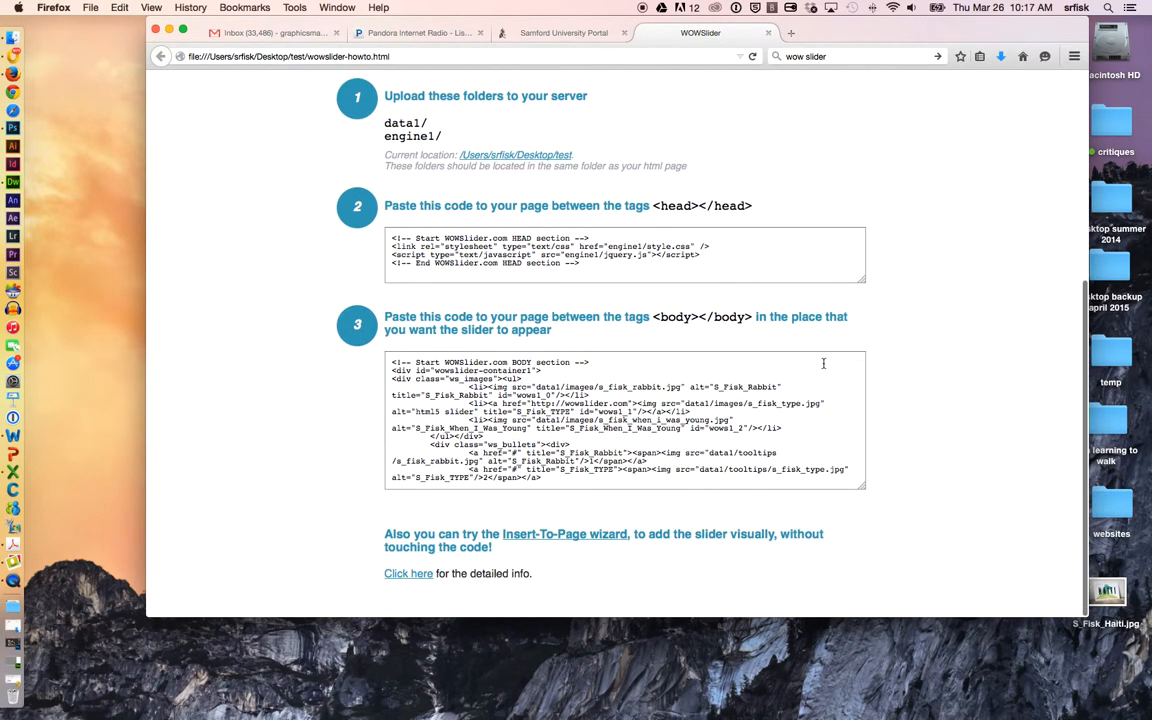
pyautogui.scroll(7, 824, 363)
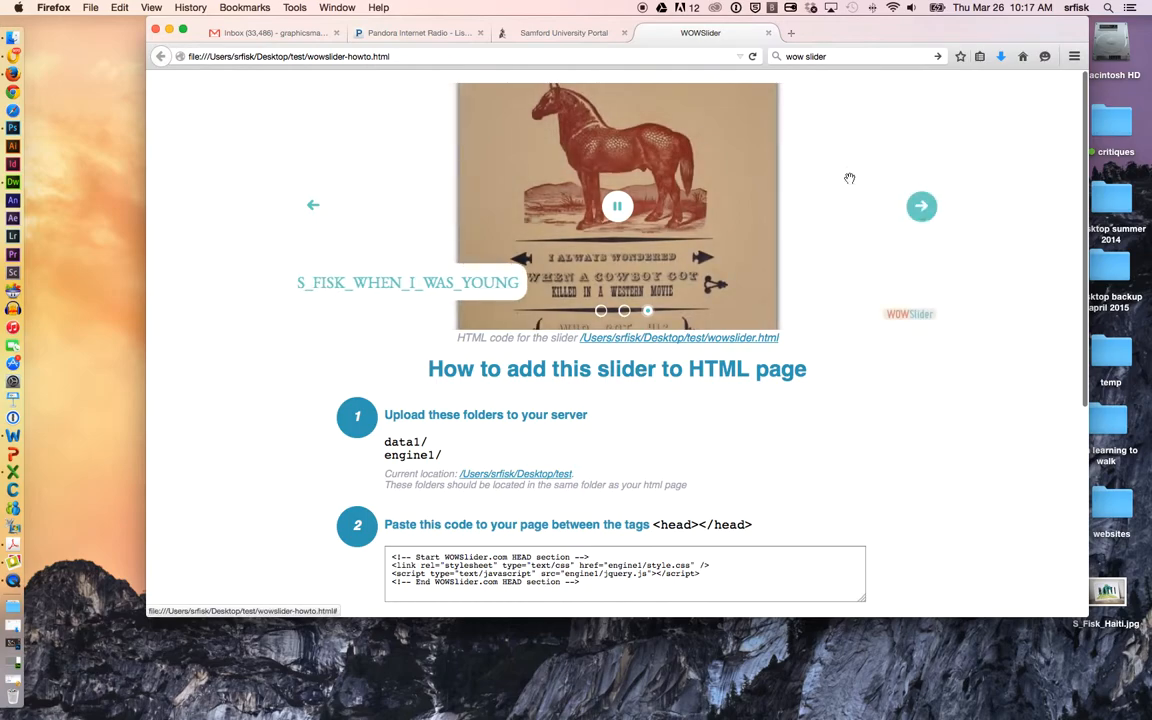
pyautogui.click(932, 204)
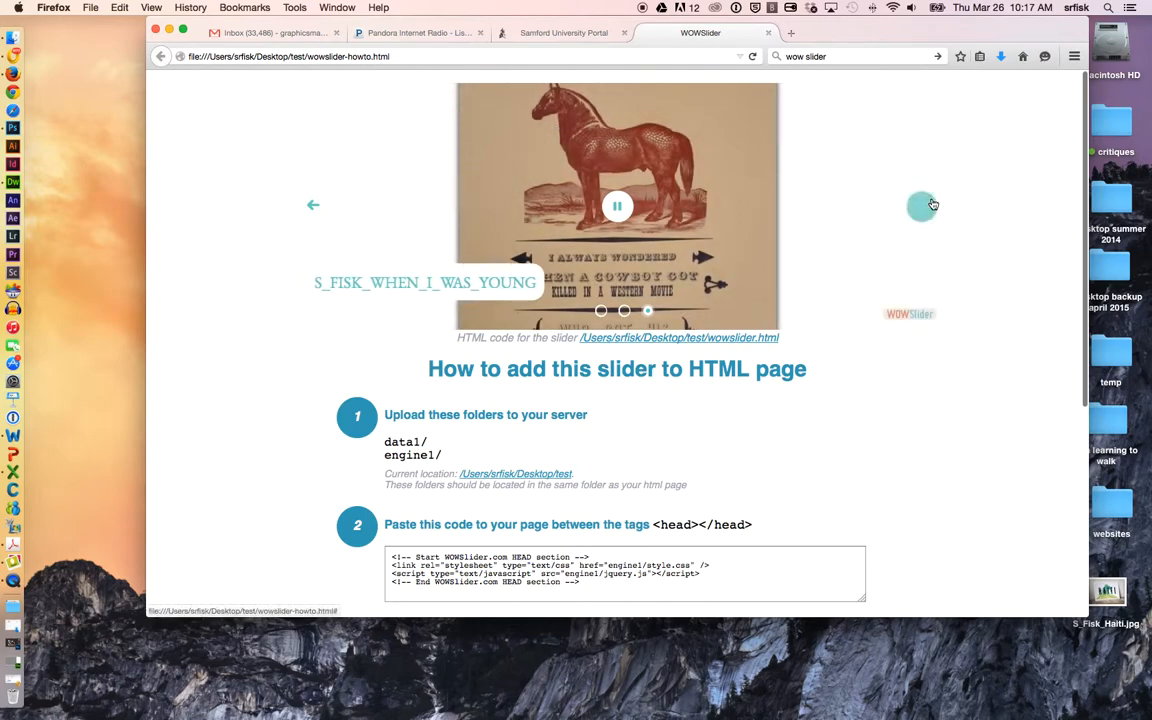
pyautogui.scroll(-2, 624, 367)
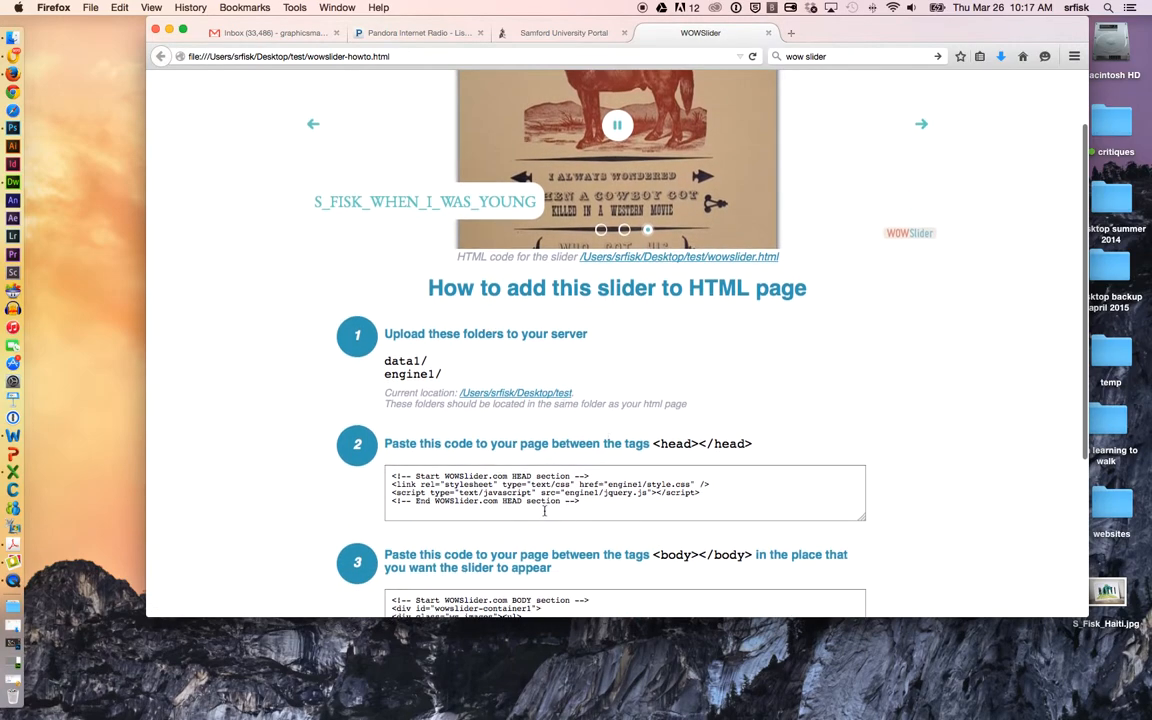
pyautogui.scroll(-3, 875, 492)
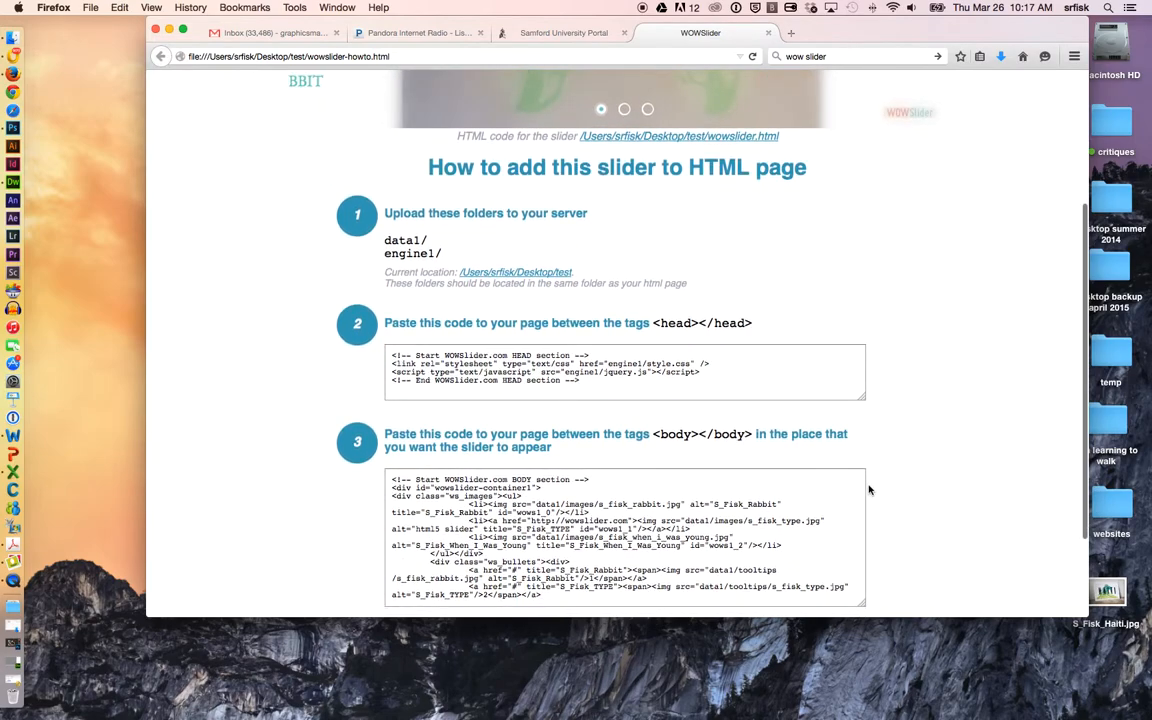
pyautogui.scroll(1, 606, 370)
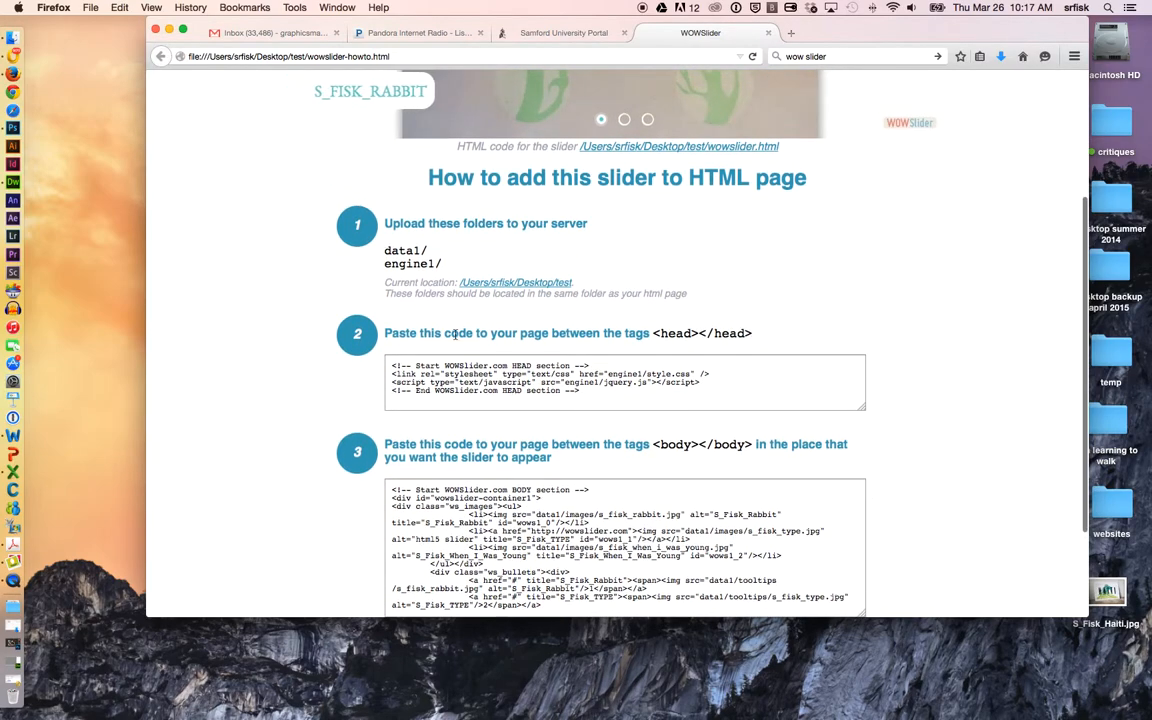
pyautogui.click(509, 360)
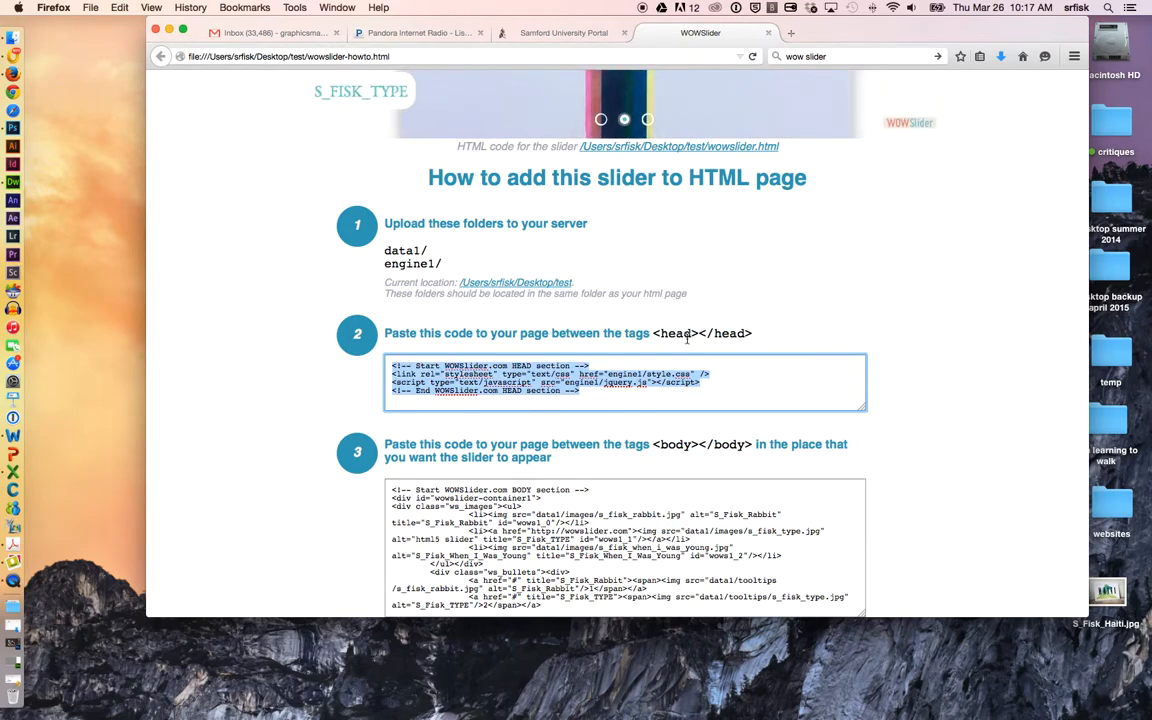
pyautogui.scroll(-5, 491, 378)
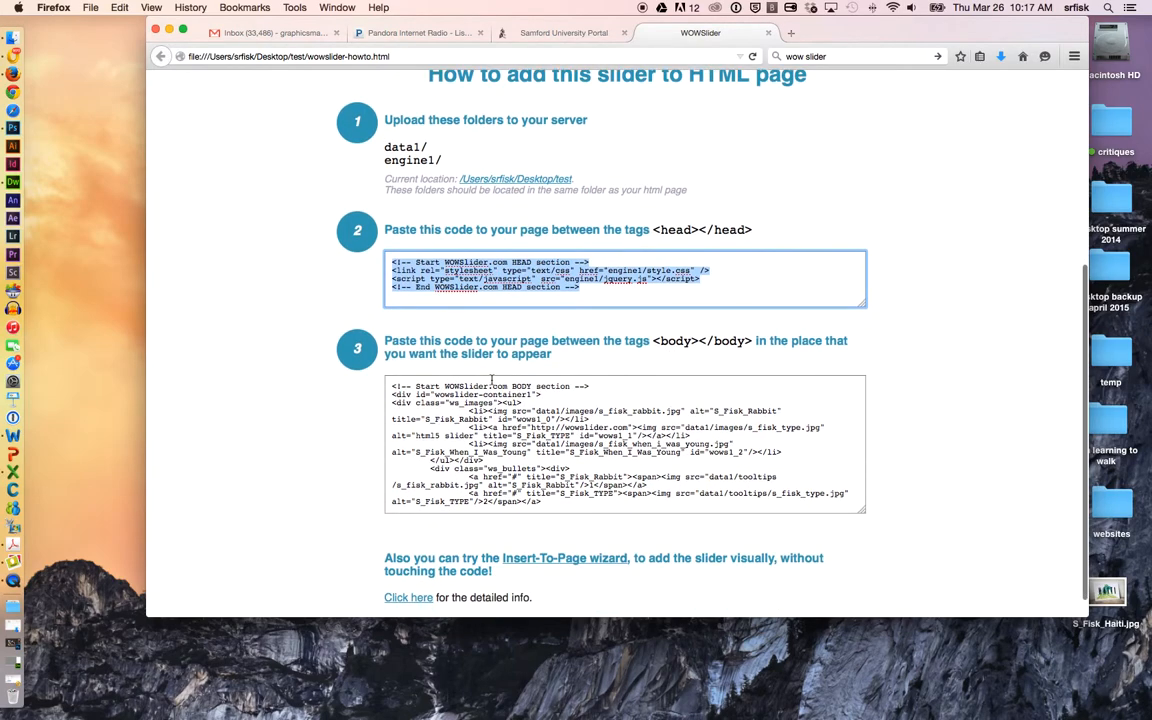
pyautogui.click(745, 490)
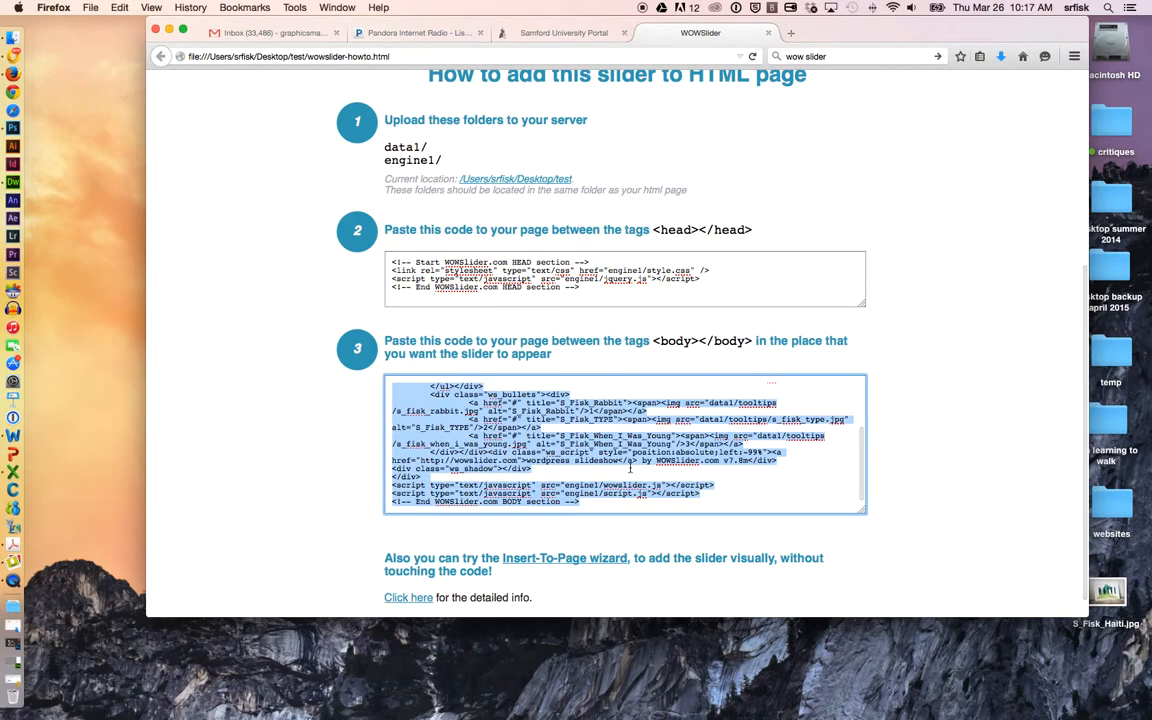
# - Switch to Dreamweaver and create an HTML5 fluid grid layout document, saving its style sheet as Untitled-1.css in websites and replacing the existing file
pyautogui.click(13, 182)
pyautogui.click(120, 6)
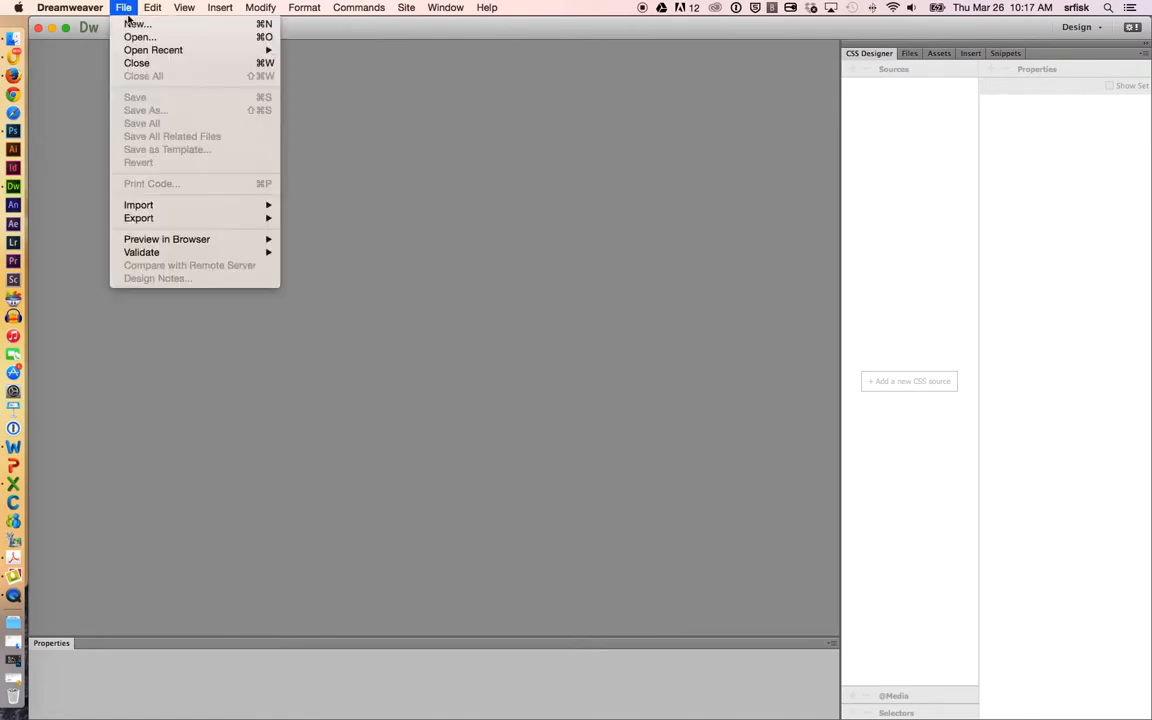
pyautogui.click(129, 23)
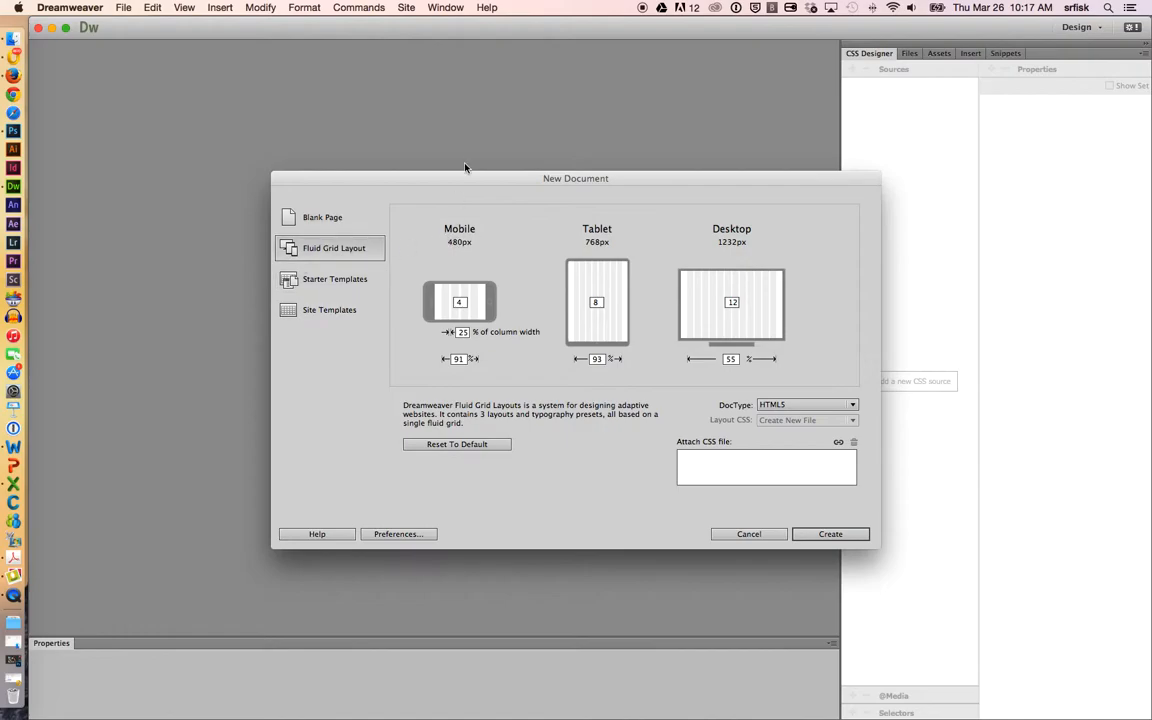
pyautogui.moveTo(461, 183); pyautogui.dragTo(435, 148)
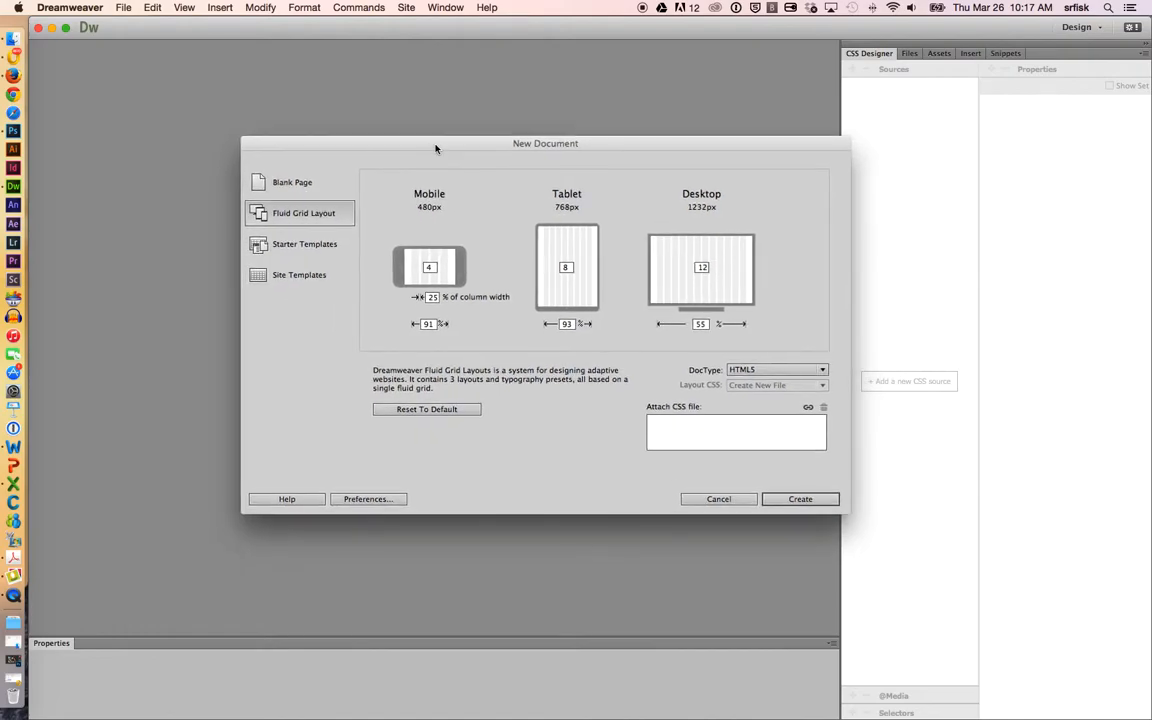
pyautogui.click(812, 497)
pyautogui.click(545, 298)
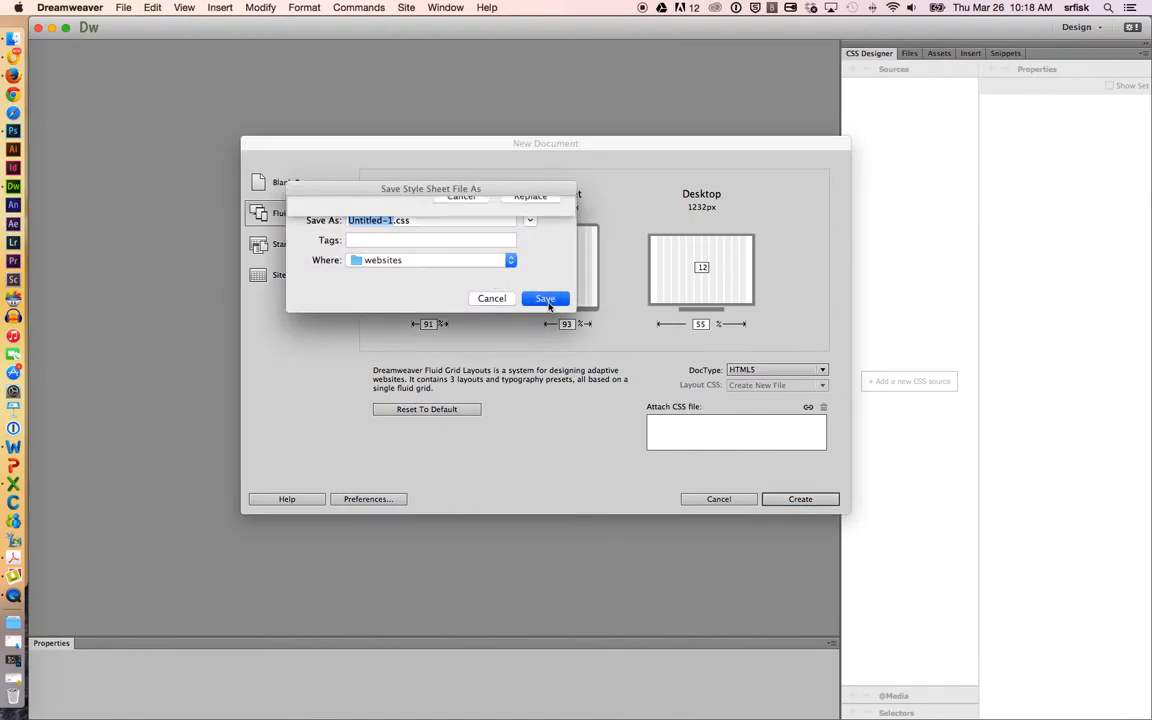
pyautogui.click(541, 282)
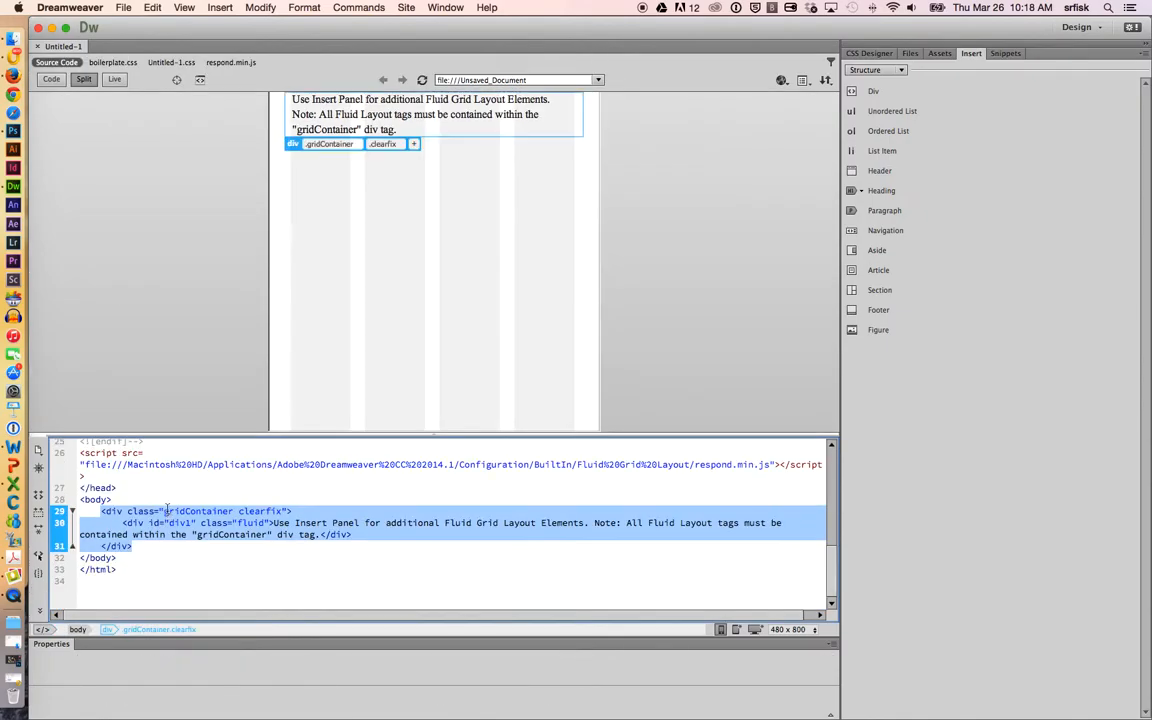
# - Delete the placeholder text inside the div1 element of the fluid grid page
pyautogui.click(370, 131)
pyautogui.click(370, 131)
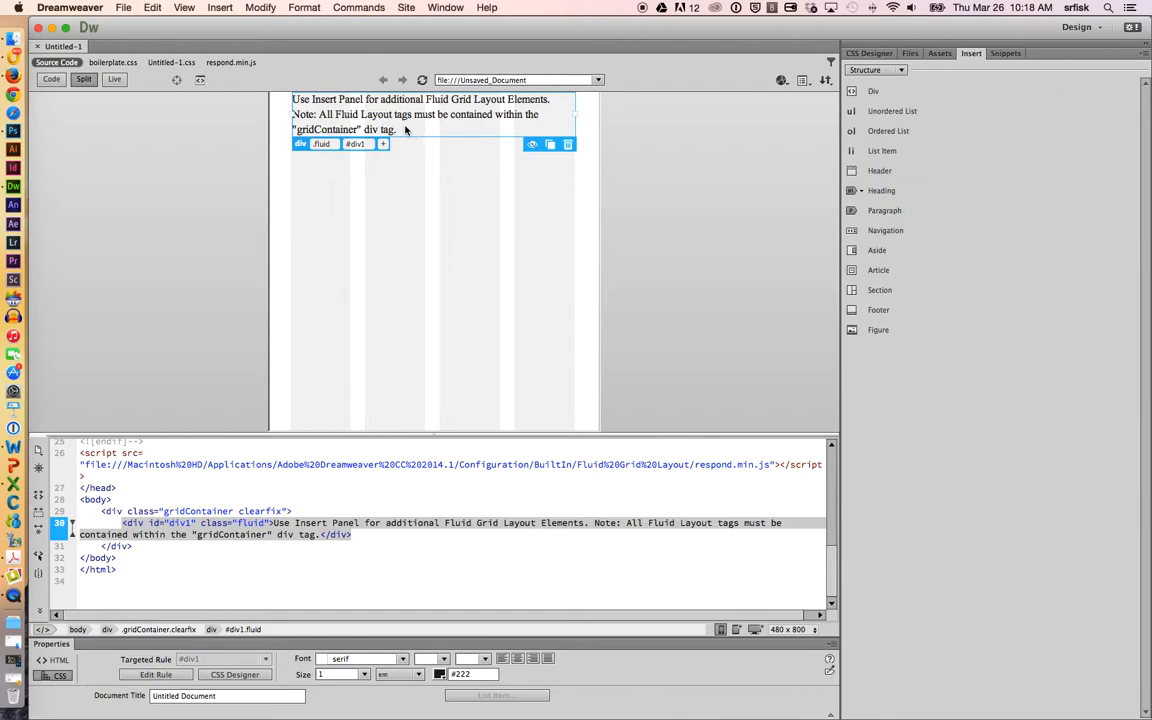
pyautogui.click(393, 131)
pyautogui.moveTo(395, 128); pyautogui.dragTo(294, 98)
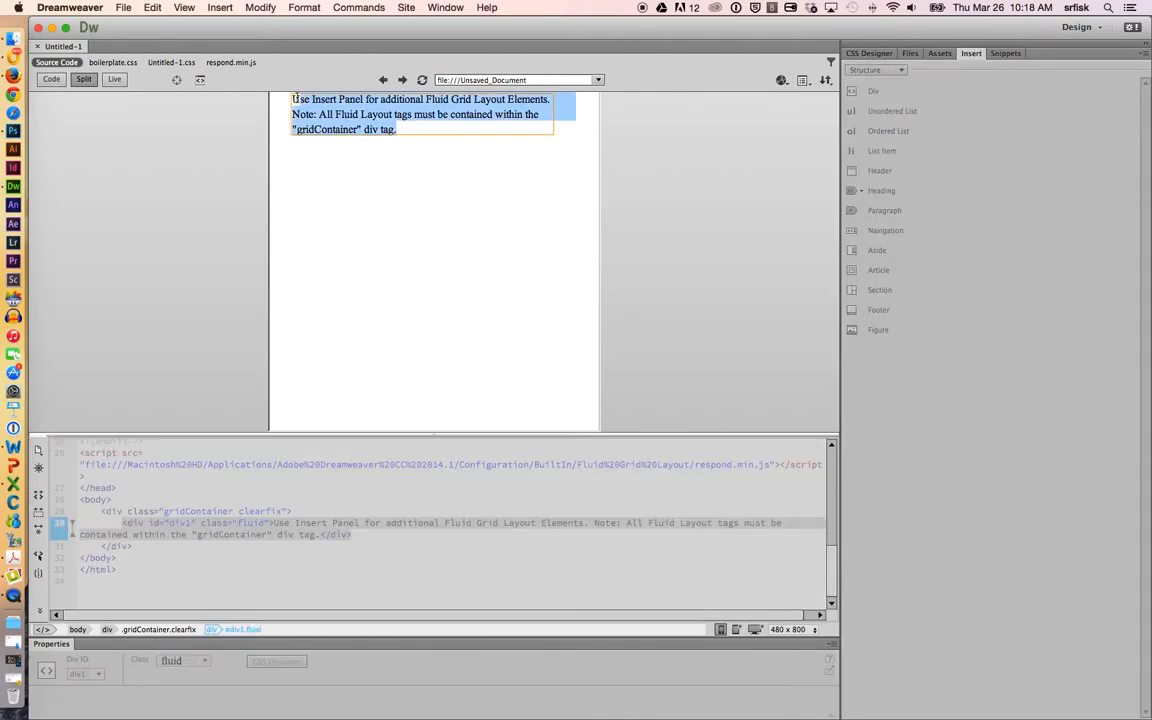
pyautogui.press('Delete')
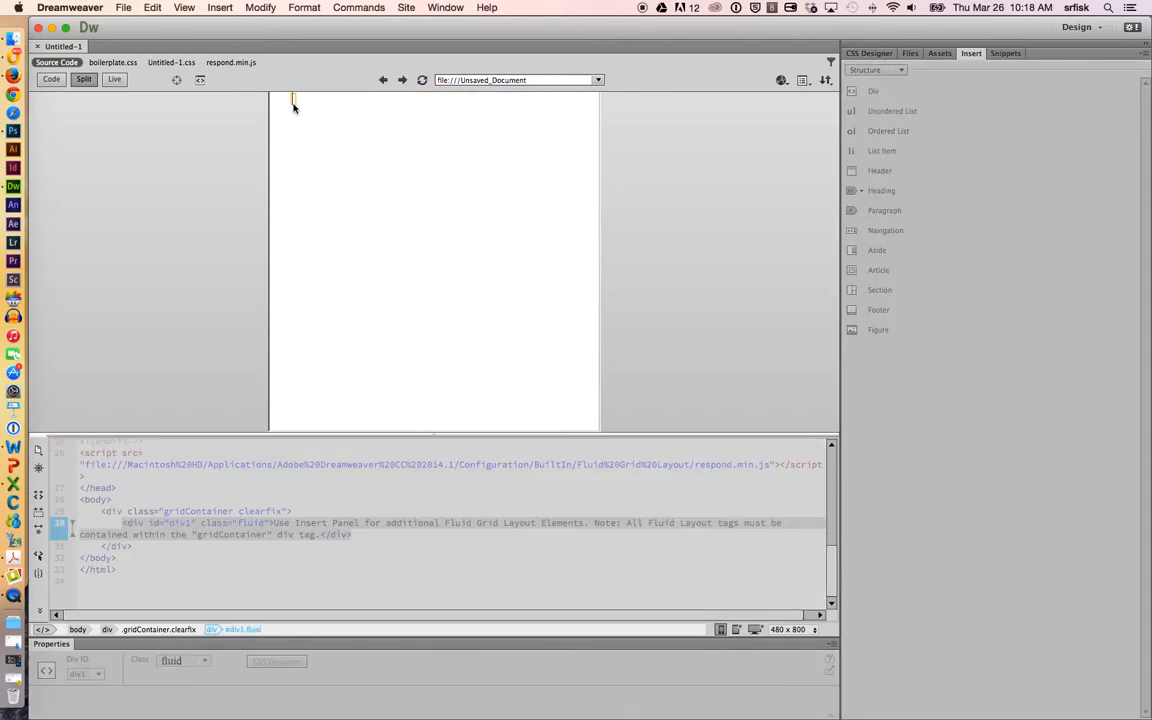
# - Remove the leftover &nbsp; from the div1 element in the code, and select the code from the body through the closing html tag
pyautogui.click(251, 535)
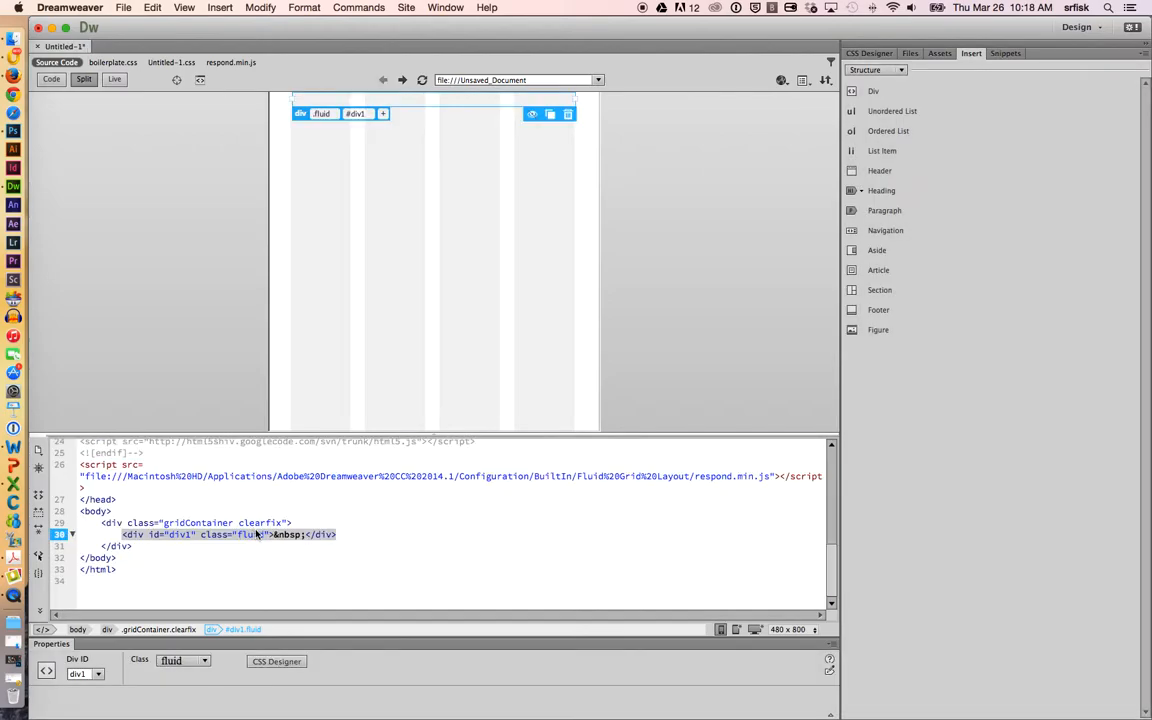
pyautogui.click(255, 535)
pyautogui.doubleClick(277, 537)
pyautogui.moveTo(277, 541); pyautogui.dragTo(141, 560)
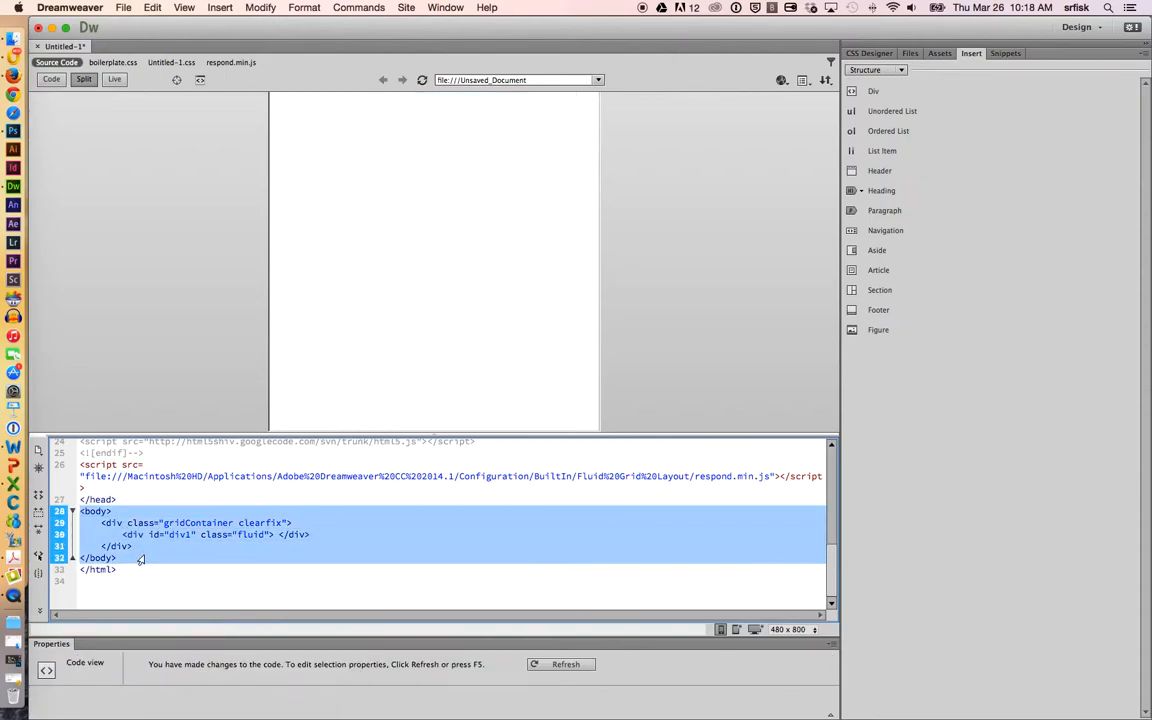
pyautogui.moveTo(134, 497); pyautogui.dragTo(166, 601)
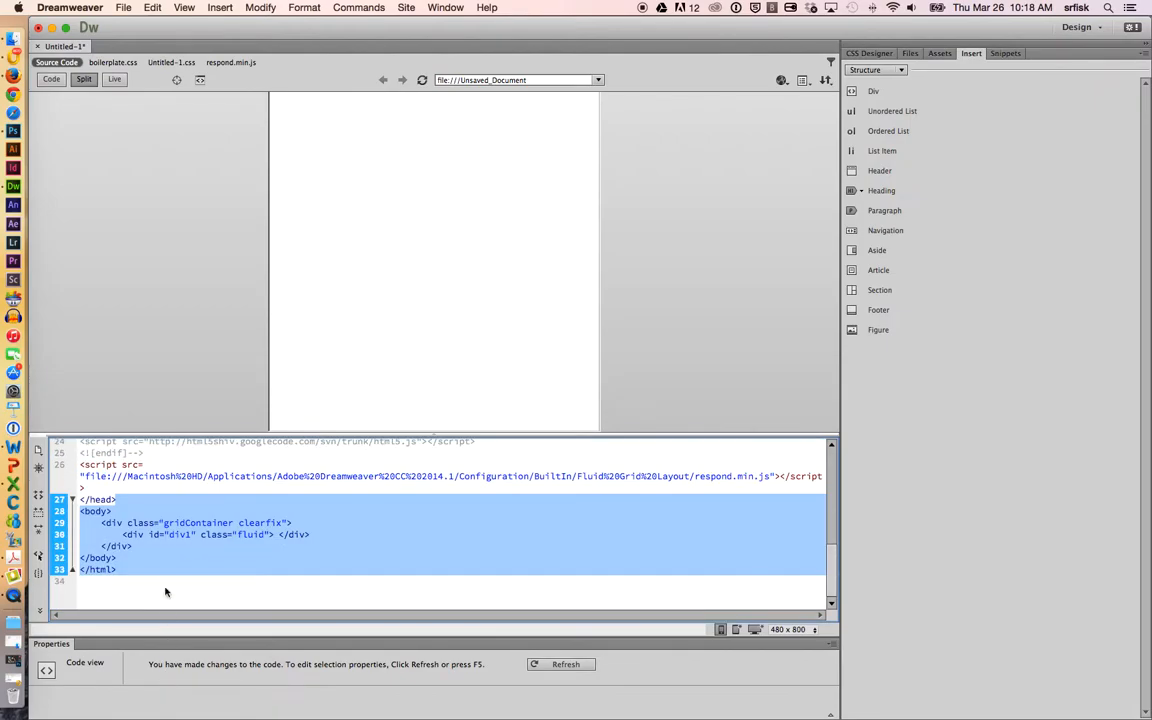
# - Switch to Firefox, copy the head section code from the WOWSlider how-to page, and return to Dreamweaver
pyautogui.press('super+Tab')
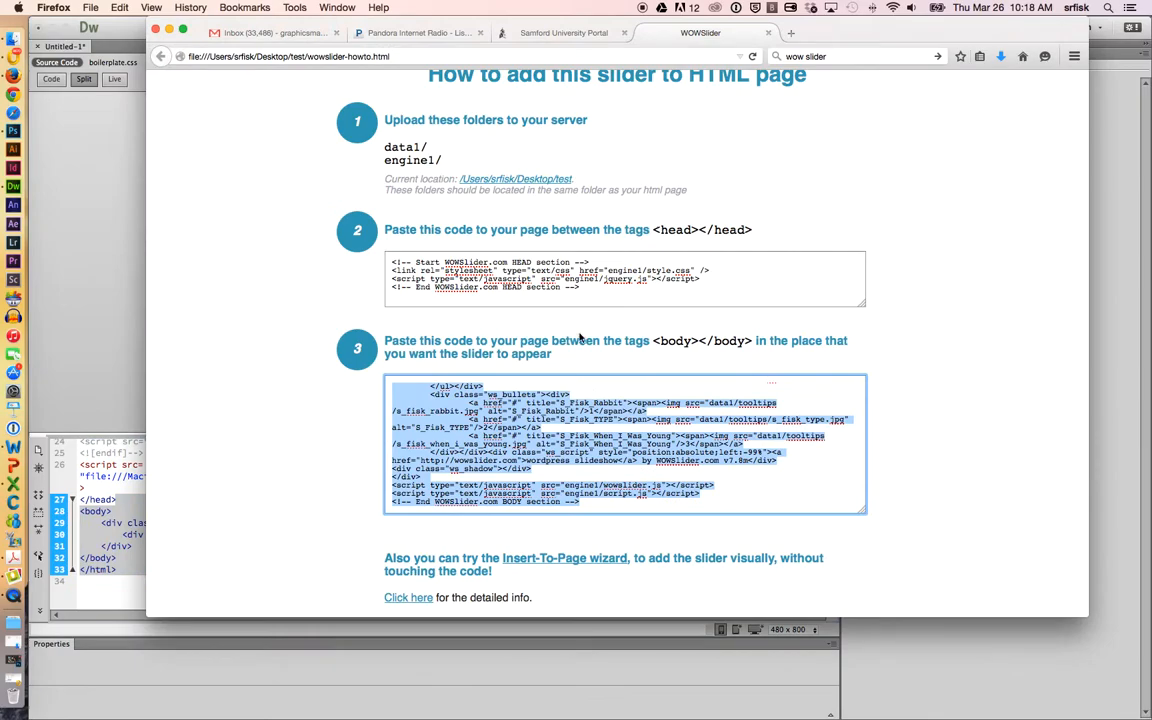
pyautogui.click(610, 286)
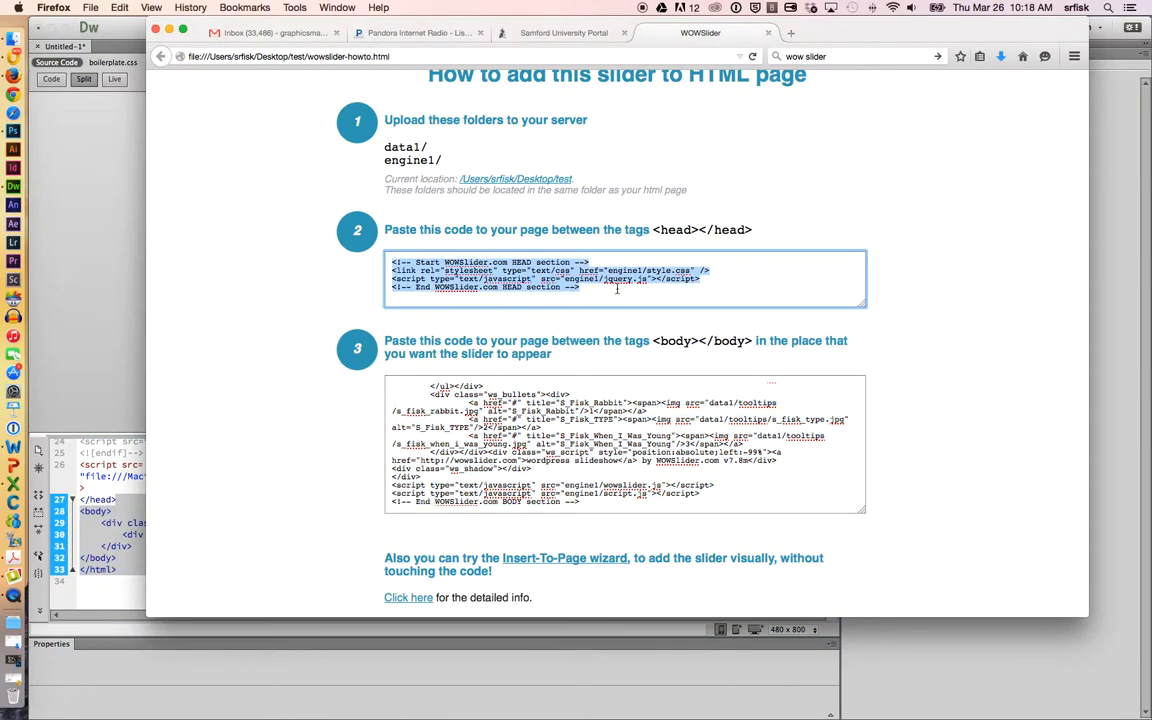
pyautogui.press('super+c')
pyautogui.press('super+Tab')
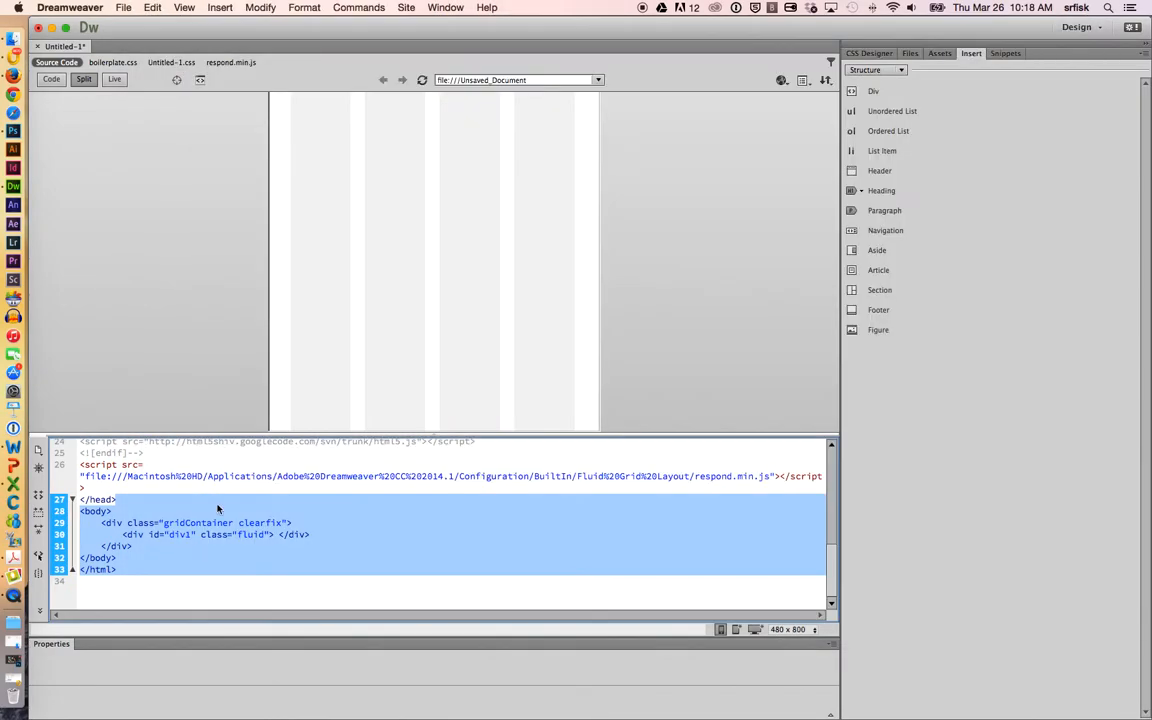
# - Paste the WOWSlider head section code on new blank lines directly below the title element in the page's head
pyautogui.scroll(10, 217, 509)
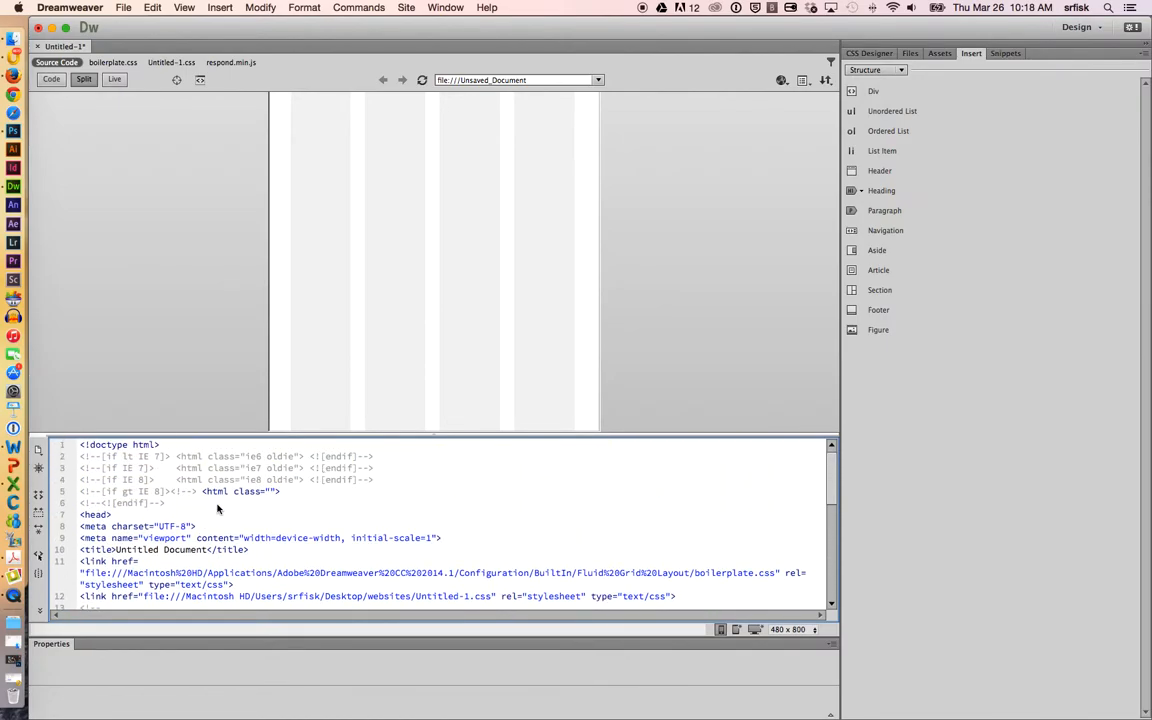
pyautogui.scroll(-1, 217, 509)
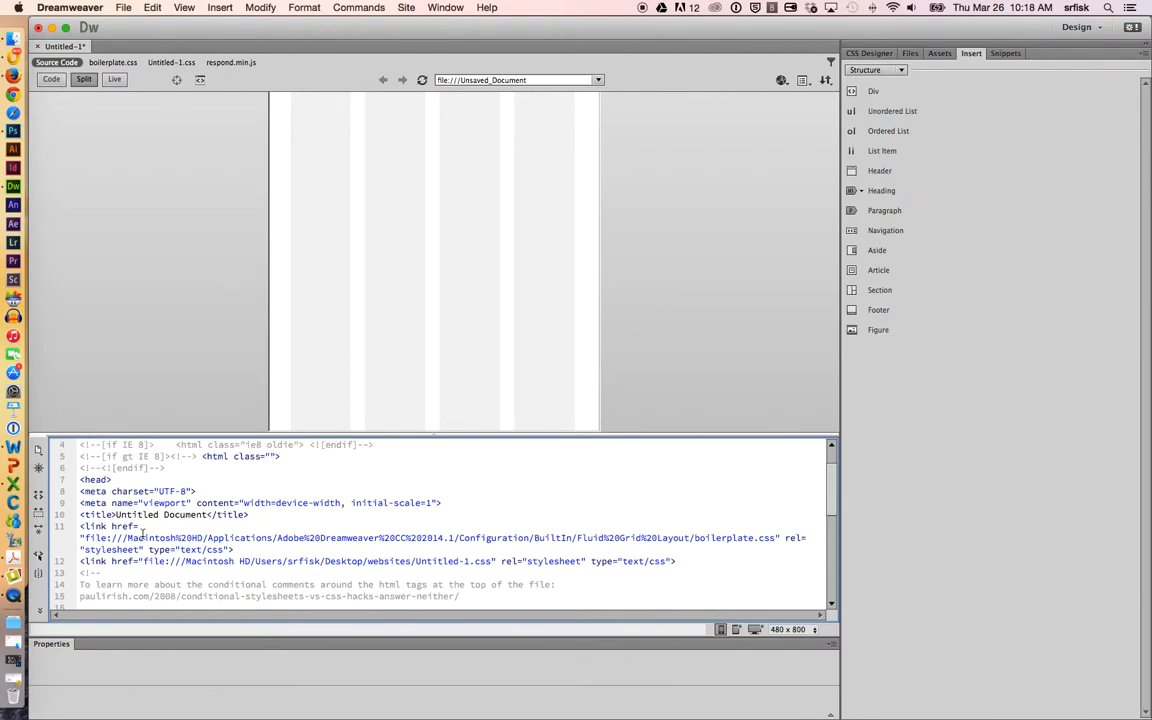
pyautogui.click(261, 514)
pyautogui.press('Return')
pyautogui.press('Return')
pyautogui.press('Return')
pyautogui.press('Up')
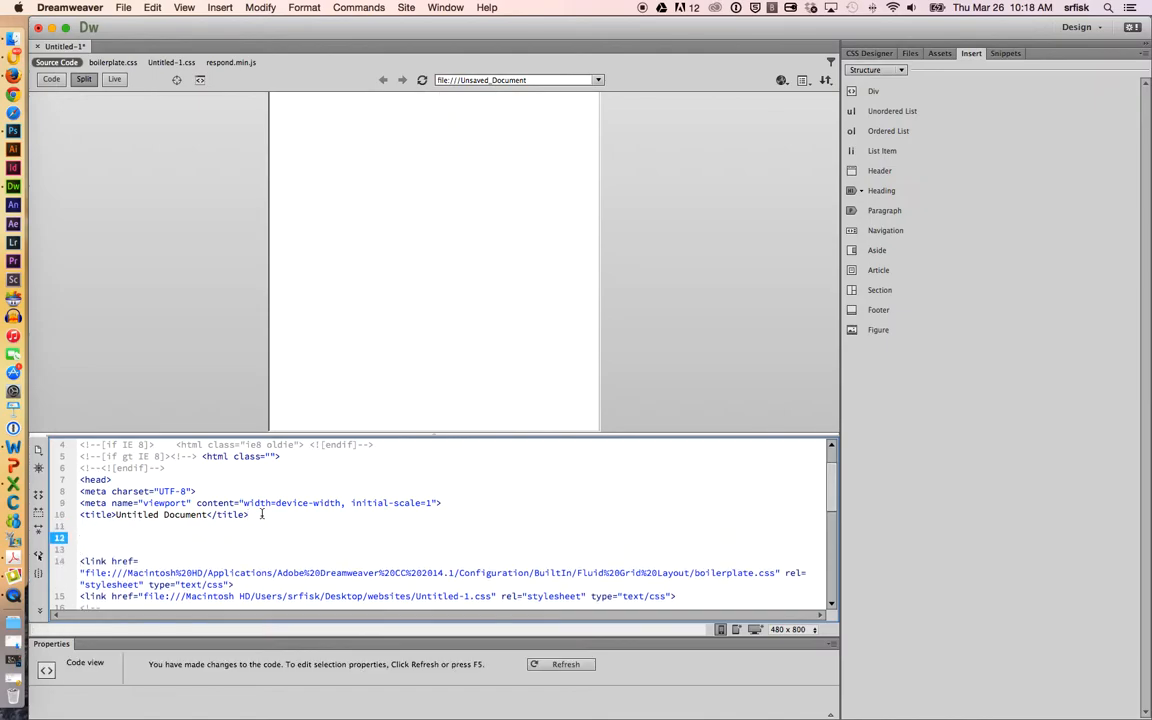
pyautogui.press('super+v')
pyautogui.tripleClick(256, 514)
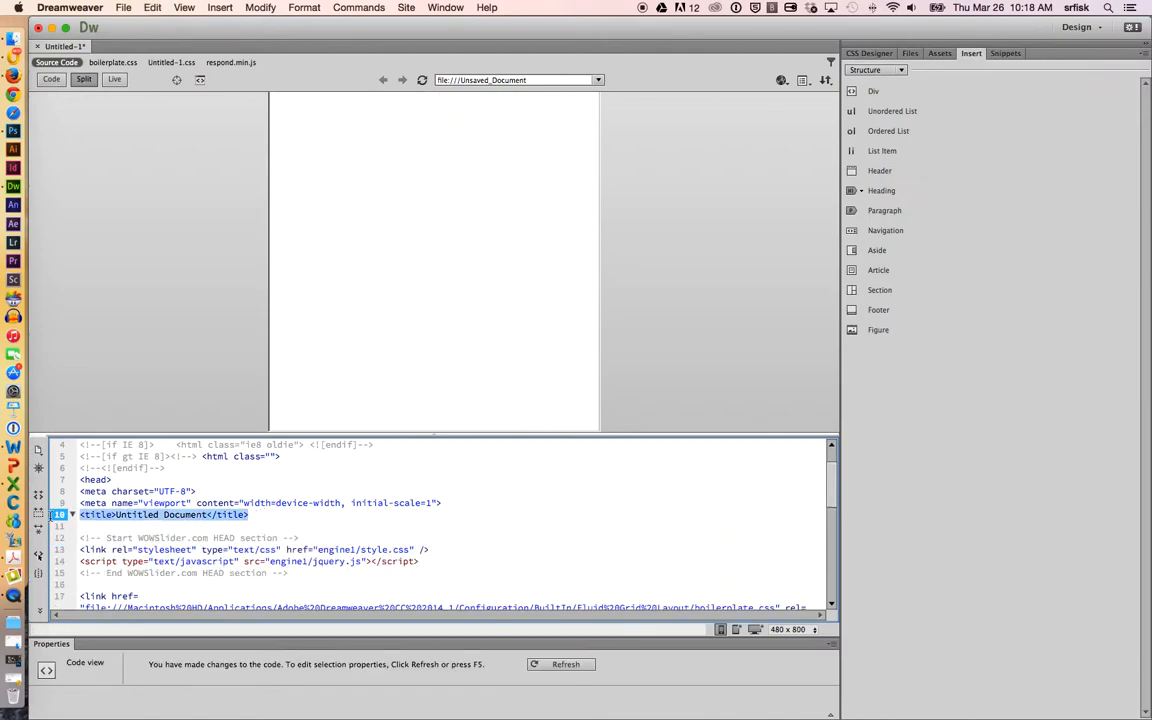
pyautogui.tripleClick(256, 549)
# - Copy the full body section code from the how-to page in Firefox and return to the Dreamweaver page code
pyautogui.press('super+Tab')
pyautogui.click(446, 396)
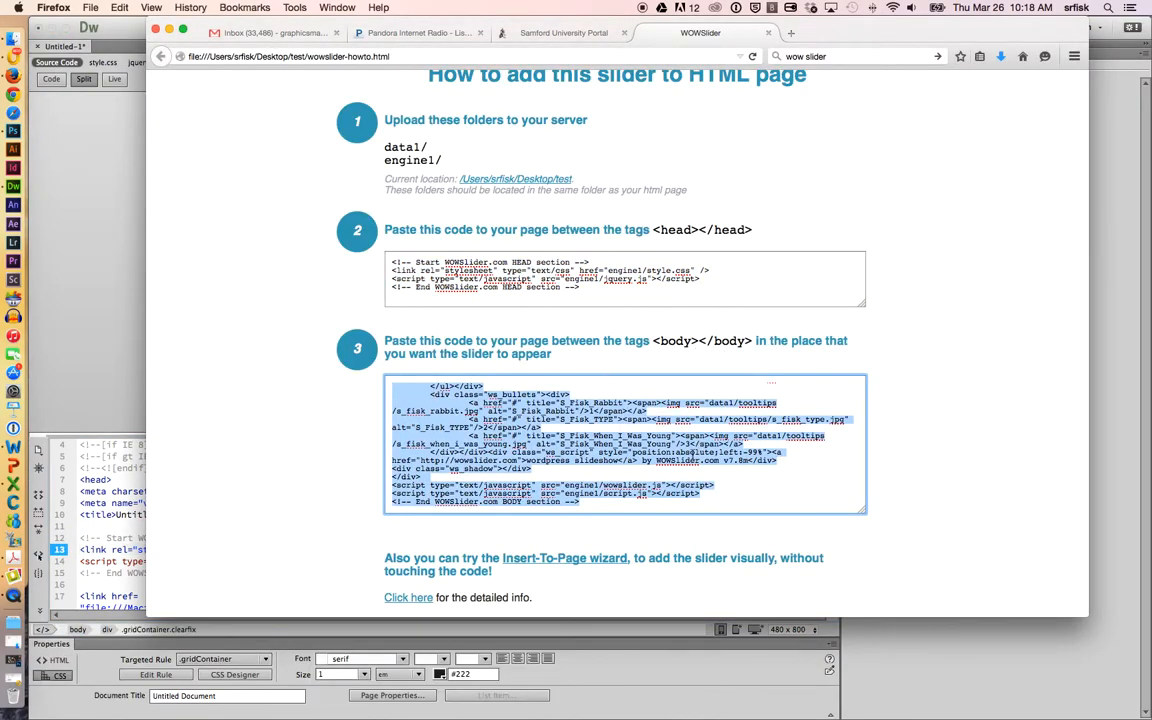
pyautogui.scroll(5, 690, 452)
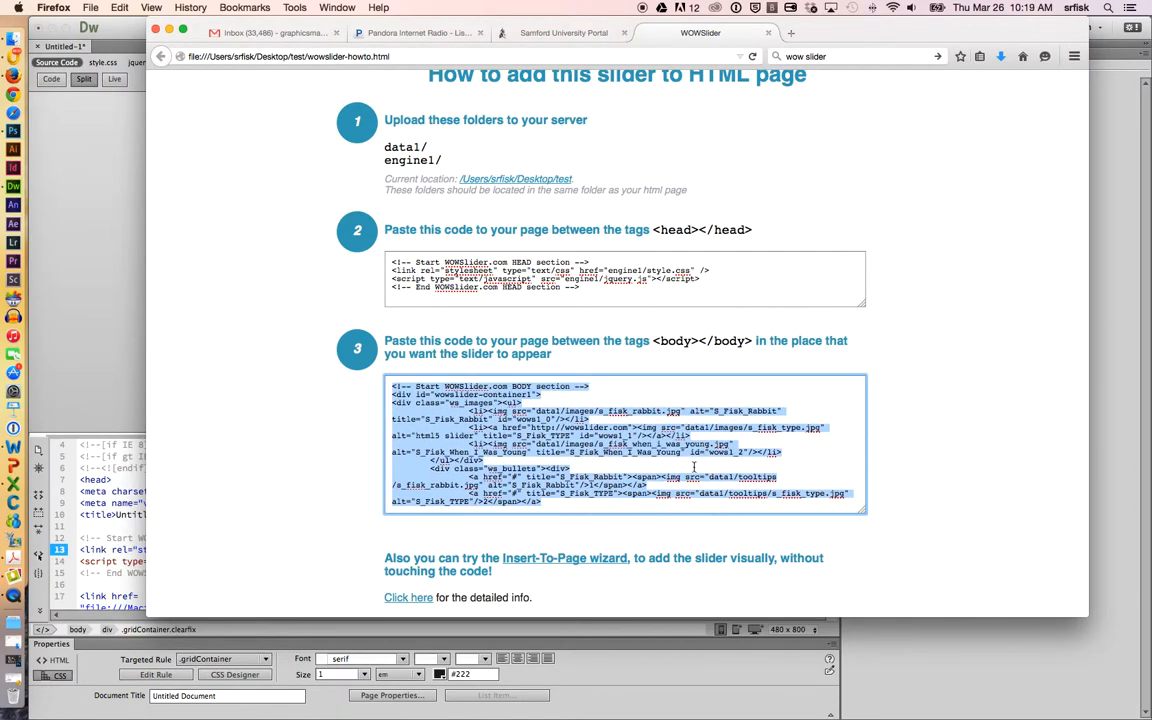
pyautogui.press('super+c')
pyautogui.click(103, 527)
# - Paste the WOWSlider body section code inside the div1 element, right after its opening tag
pyautogui.scroll(-8, 300, 533)
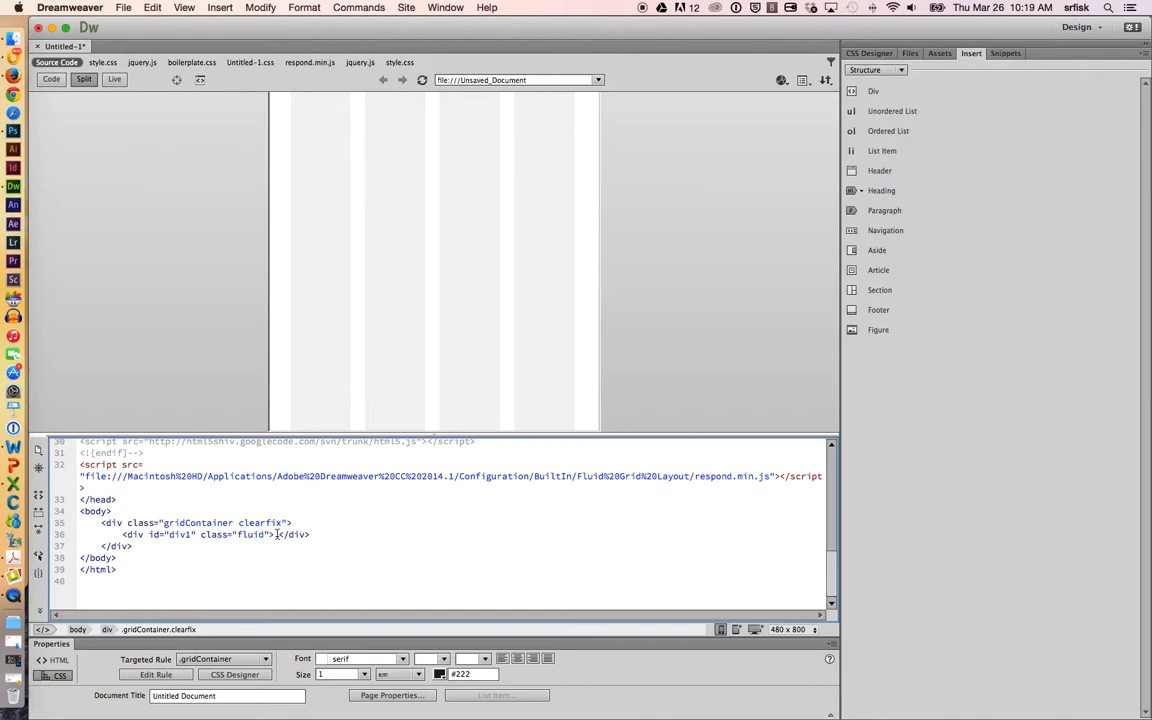
pyautogui.moveTo(273, 535); pyautogui.dragTo(196, 535)
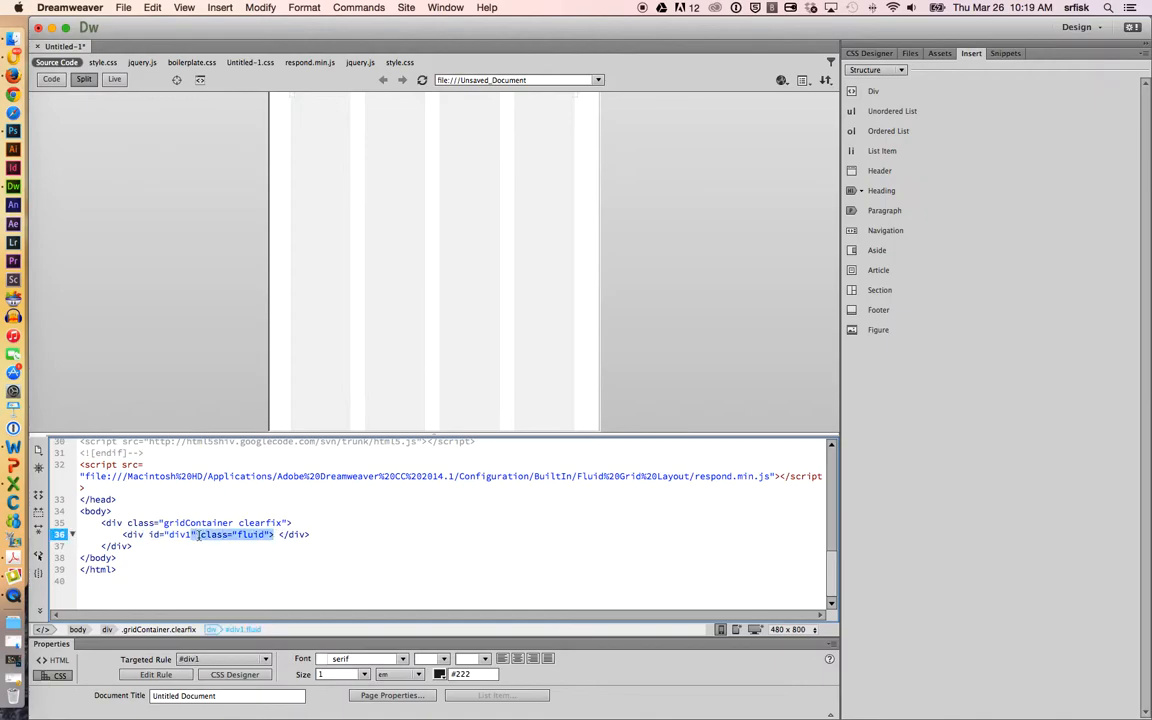
pyautogui.click(271, 536)
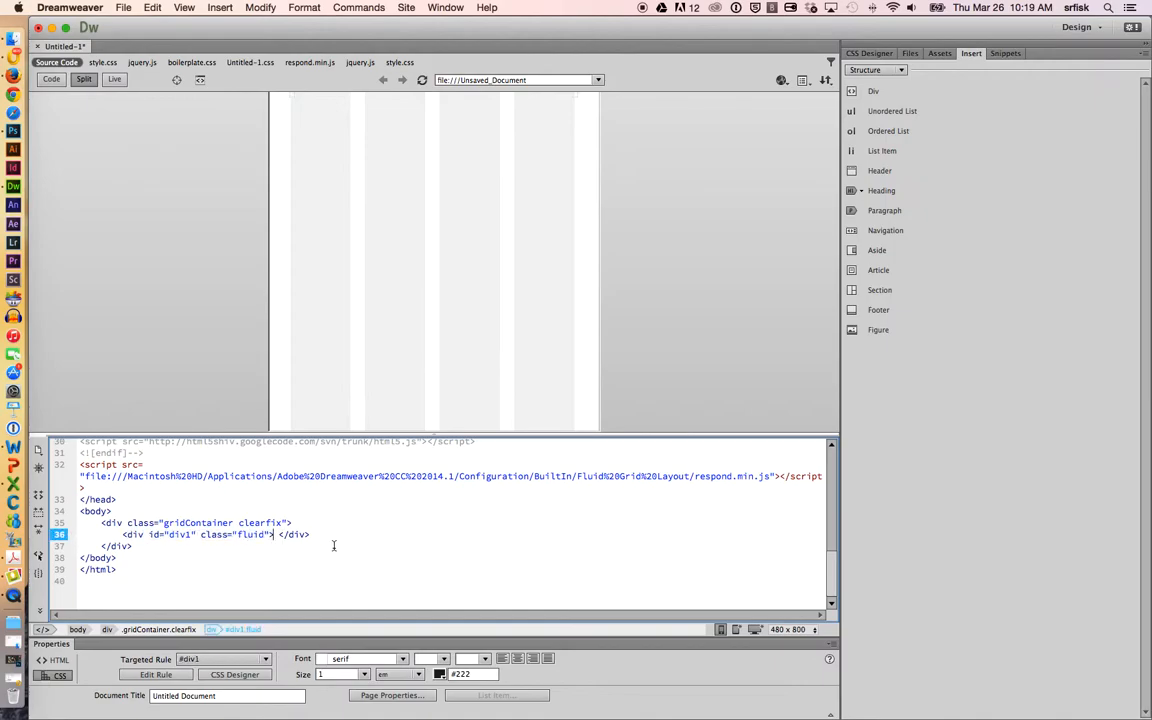
pyautogui.press('super+v')
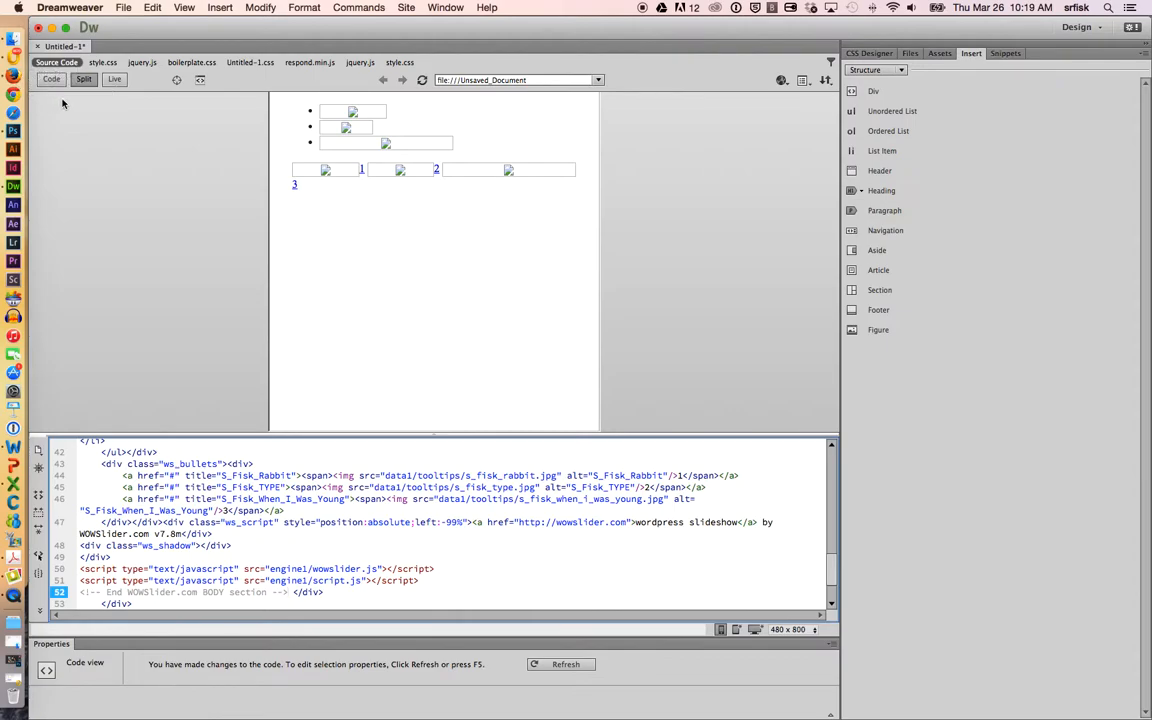
# - Save the fluid grid page as test.html in the test folder on the Desktop
pyautogui.moveTo(140, 25); pyautogui.dragTo(140, 365)
pyautogui.moveTo(232, 369); pyautogui.dragTo(250, 87)
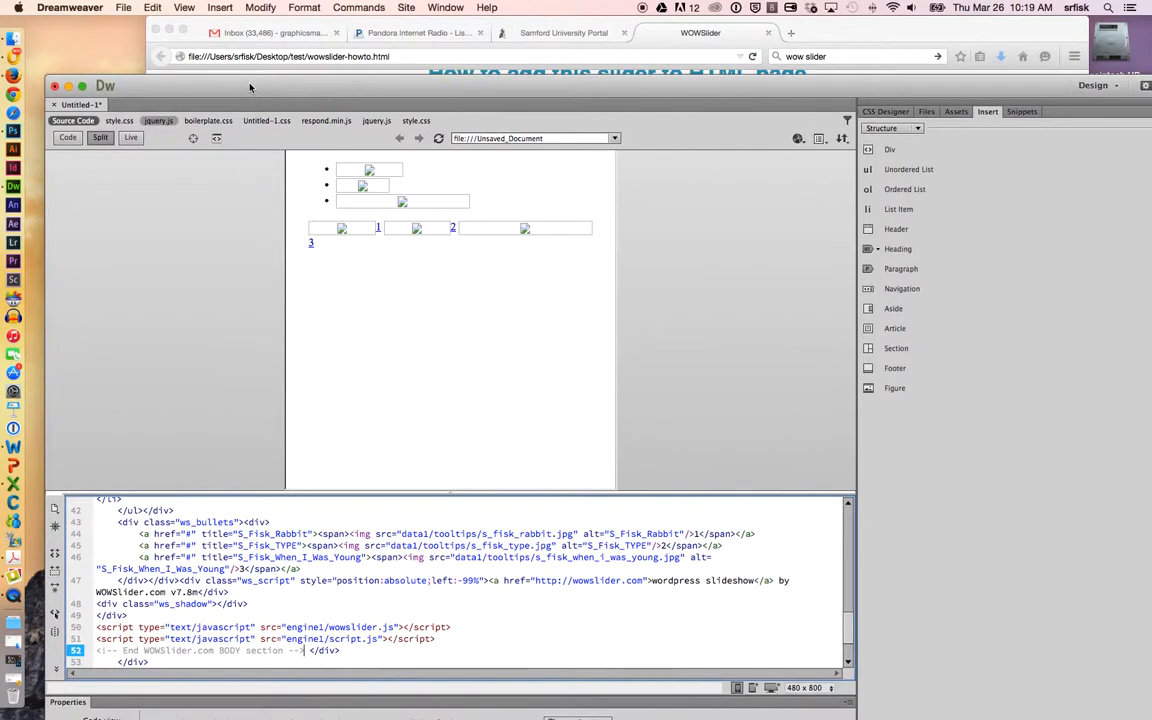
pyautogui.click(123, 8)
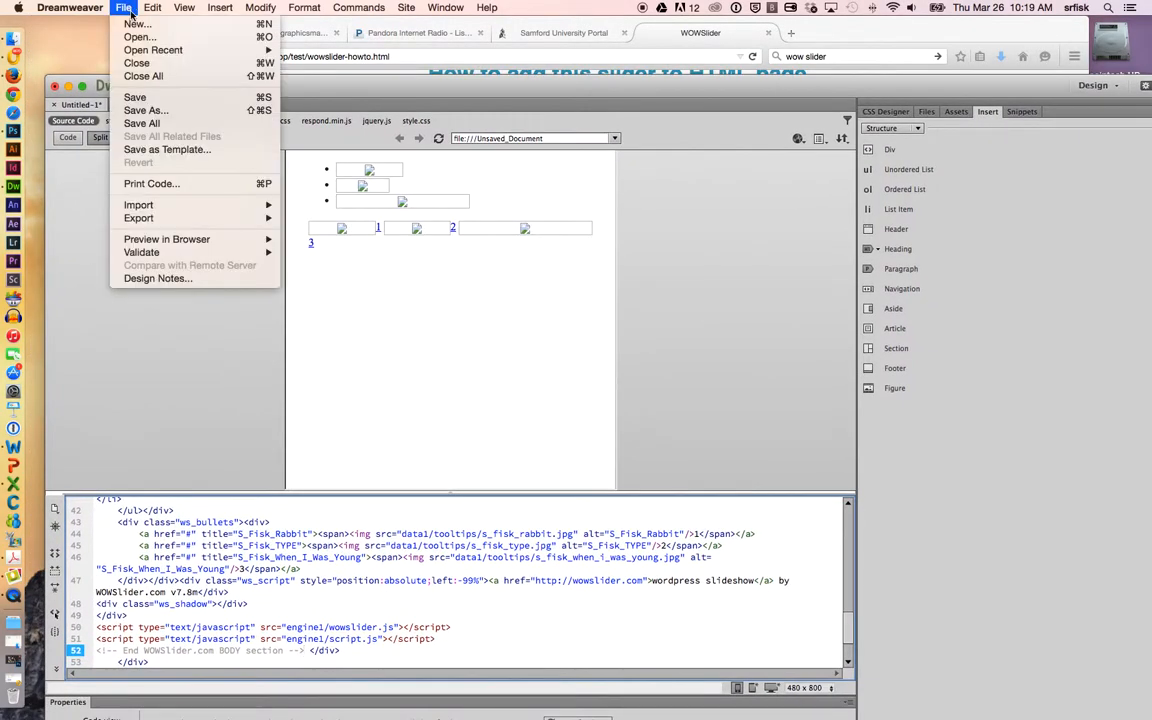
pyautogui.click(166, 125)
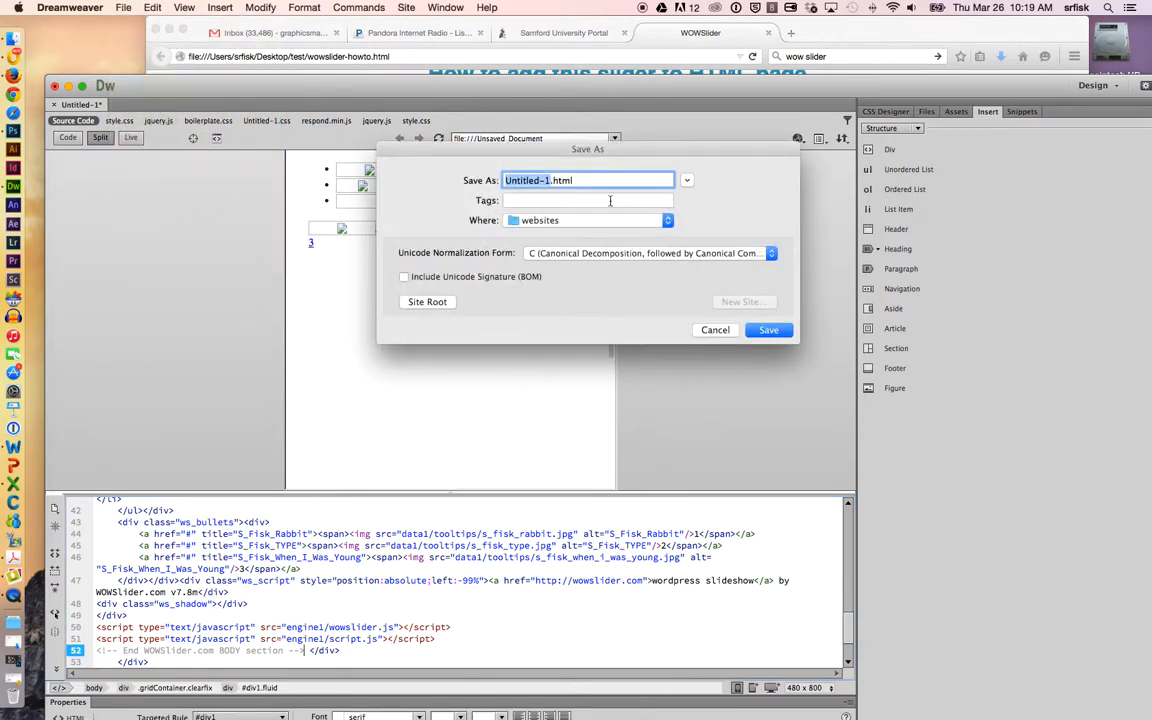
pyautogui.click(572, 229)
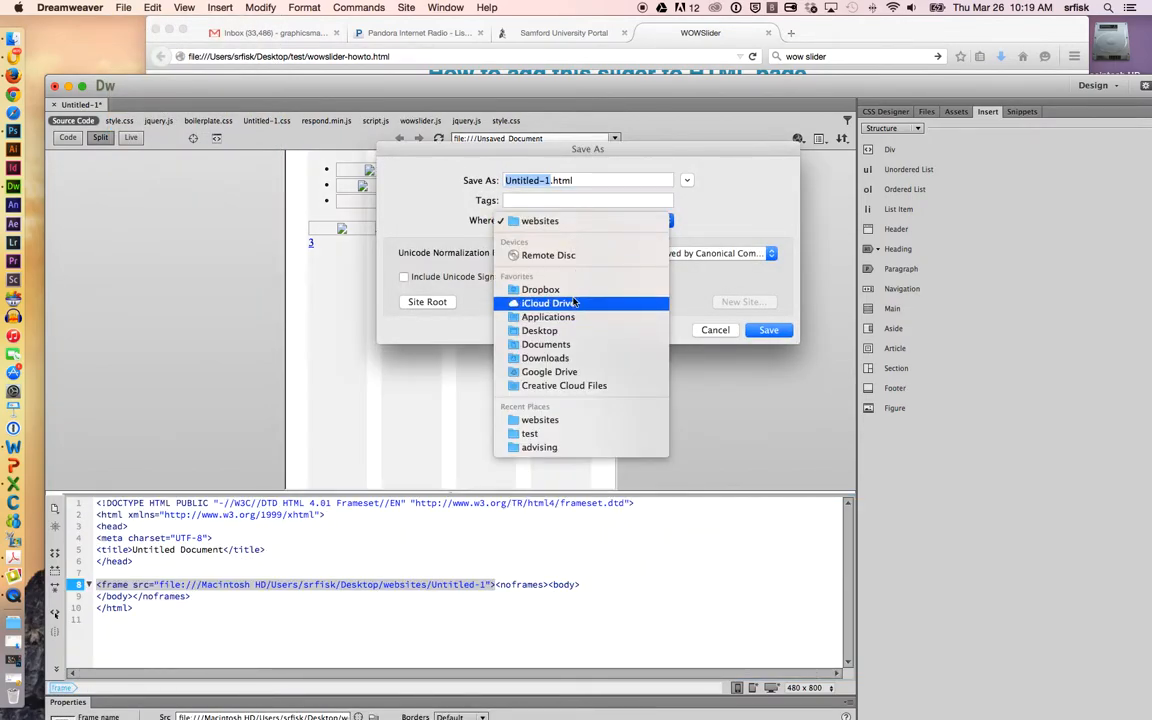
pyautogui.click(571, 334)
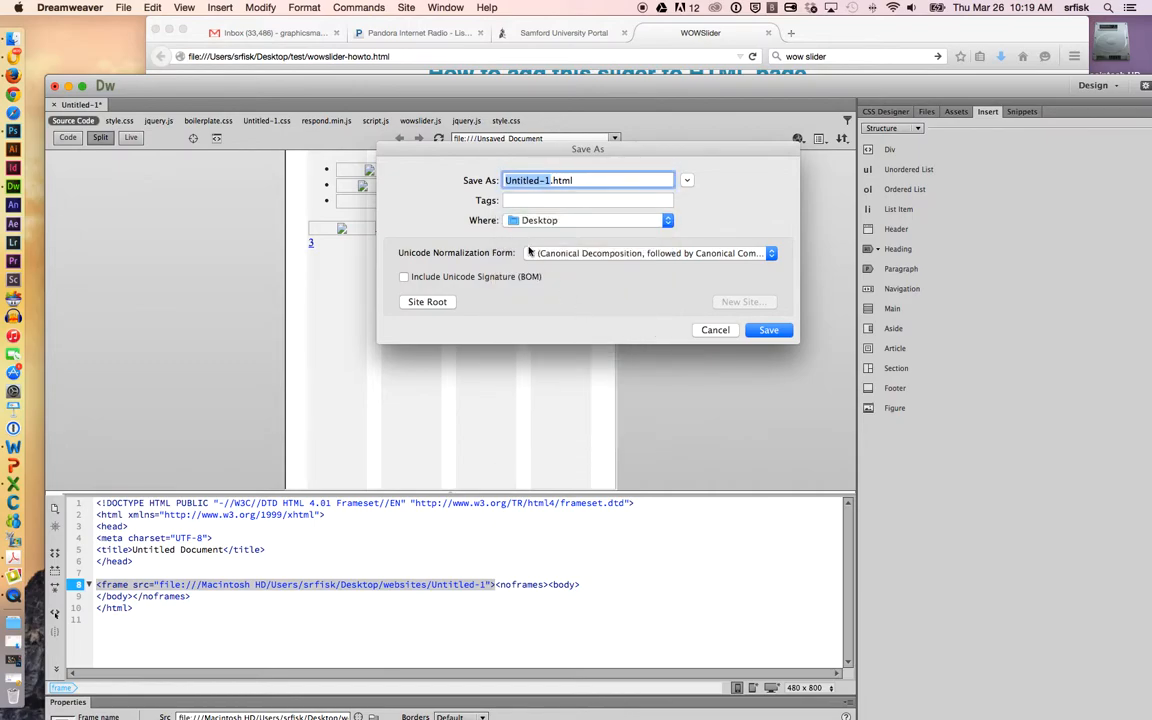
pyautogui.click(687, 180)
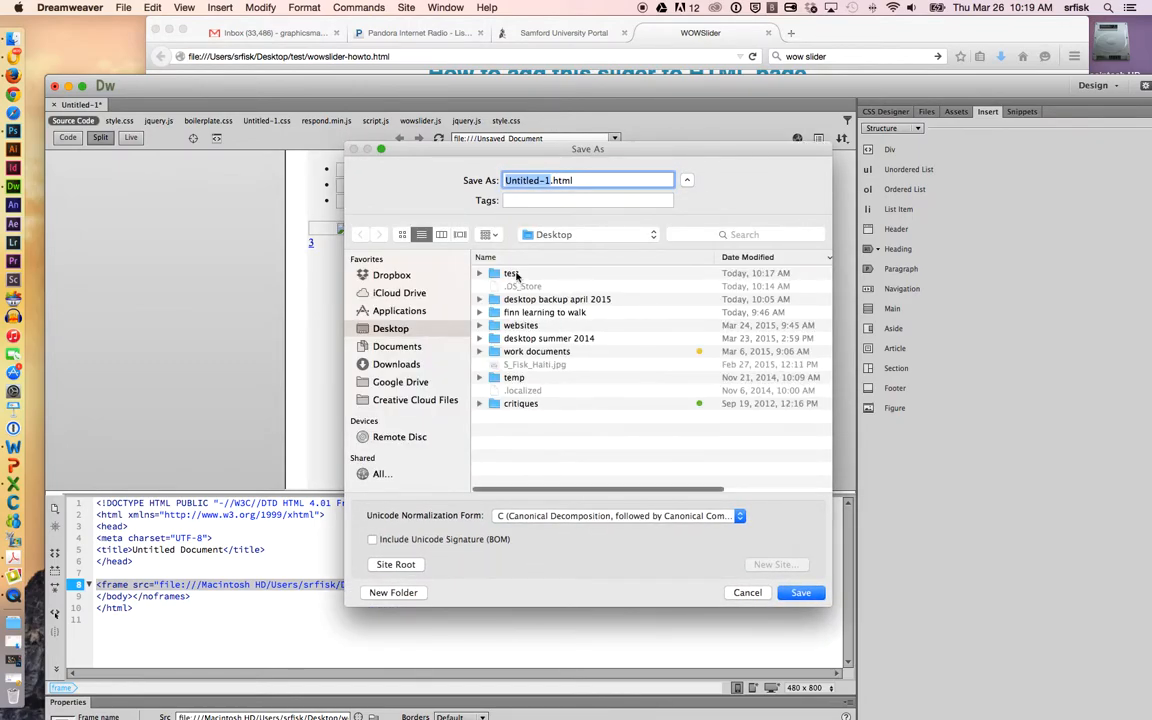
pyautogui.doubleClick(512, 273)
pyautogui.click(547, 181)
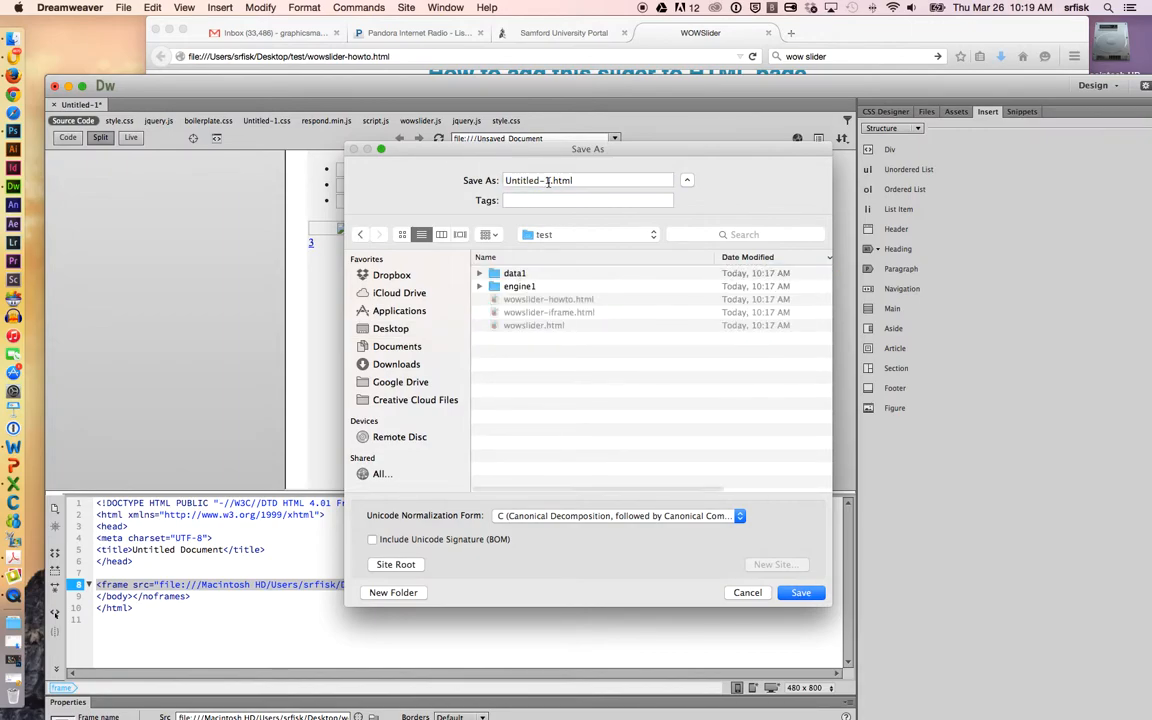
pyautogui.click(547, 181)
pyautogui.write('test')
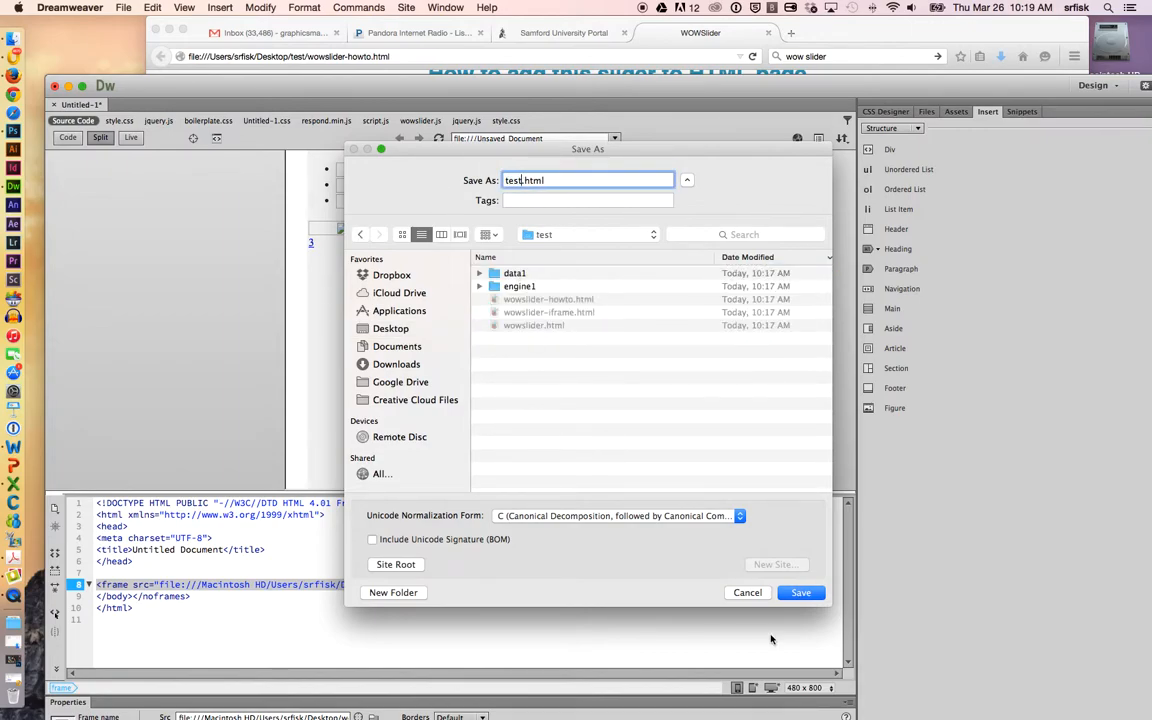
pyautogui.click(798, 592)
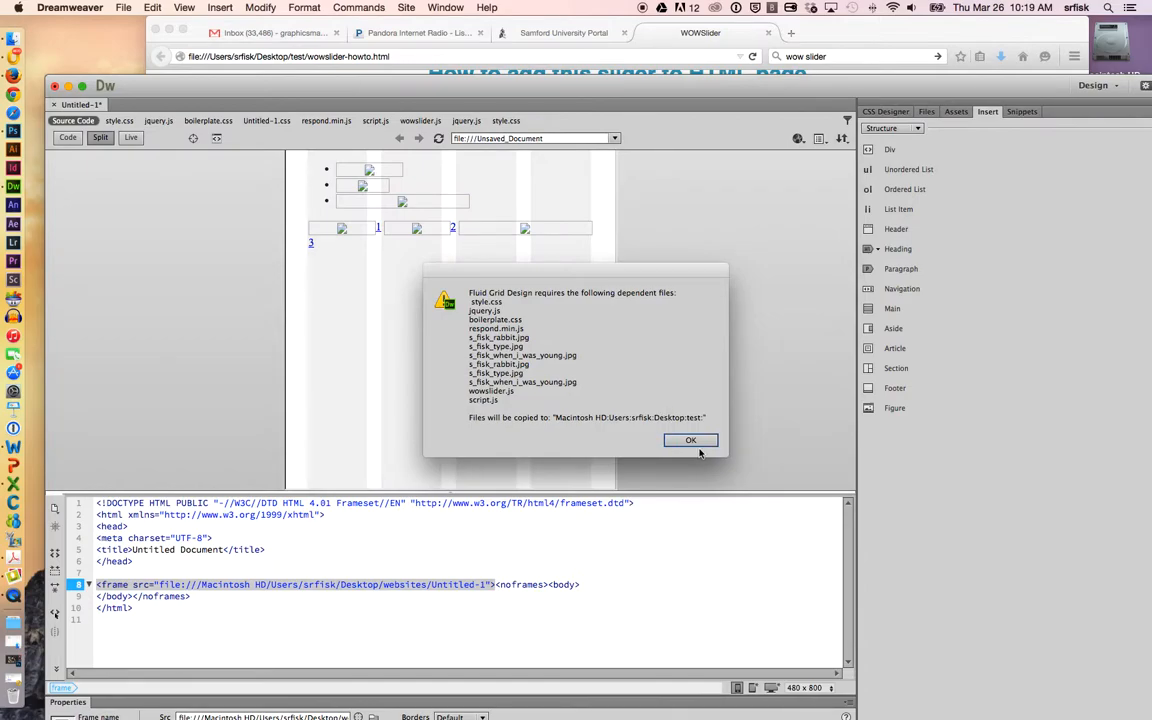
# - Accept copying the dependent files to the test folder and dismiss each follow-up alert to complete the save
pyautogui.click(696, 442)
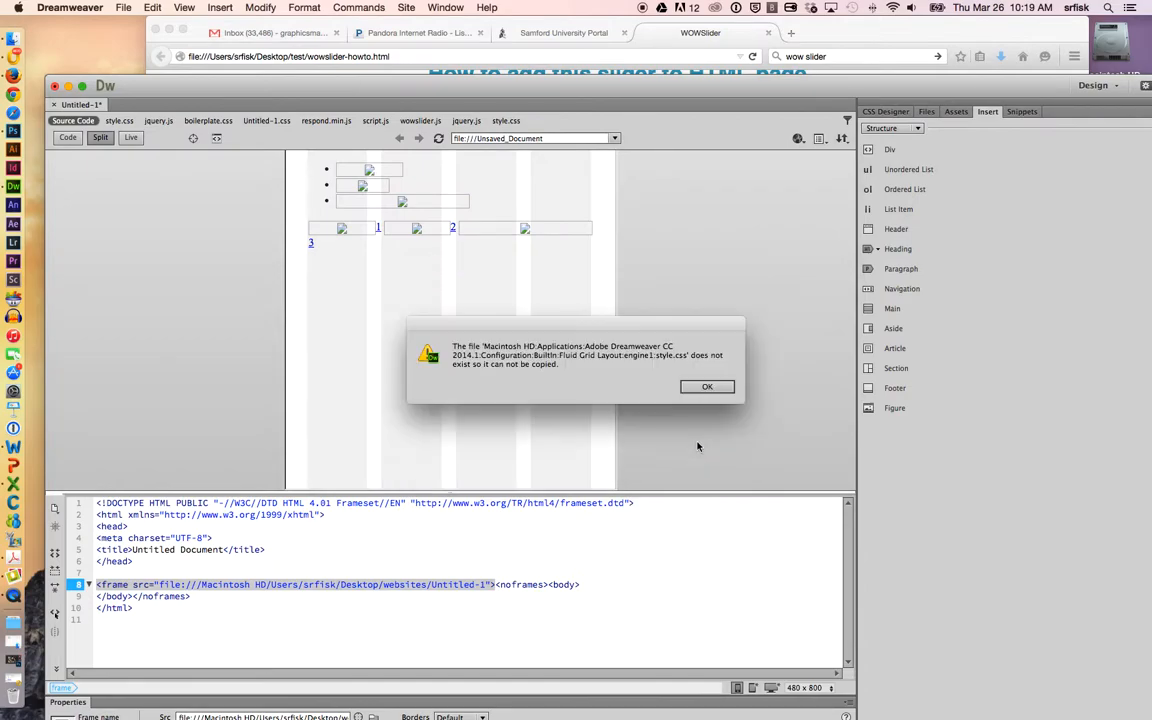
pyautogui.click(705, 388)
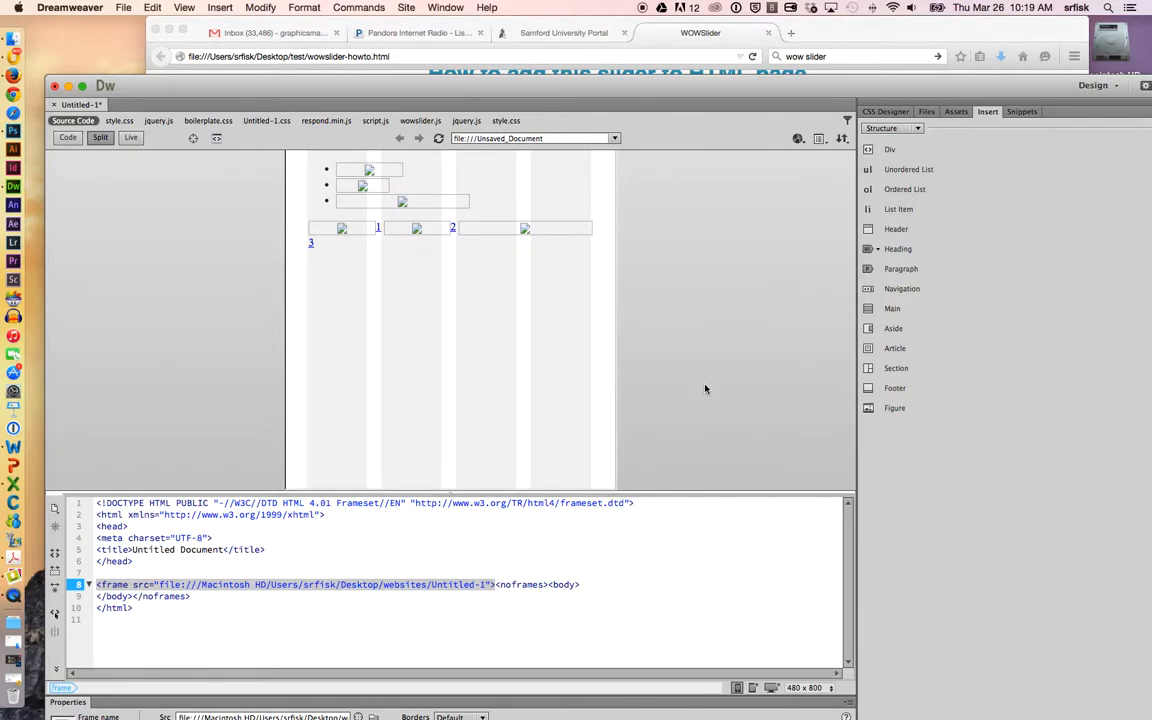
pyautogui.click(711, 390)
pyautogui.click(713, 391)
pyautogui.click(713, 391)
pyautogui.click(713, 391)
pyautogui.click(713, 391)
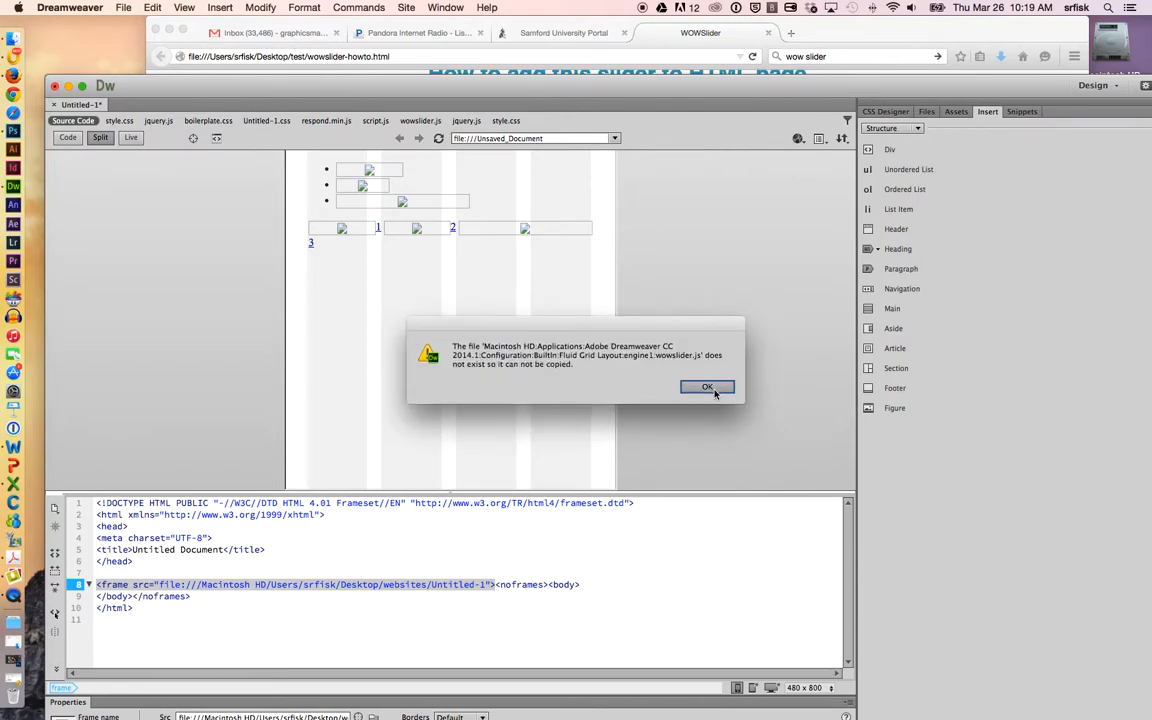
pyautogui.click(713, 391)
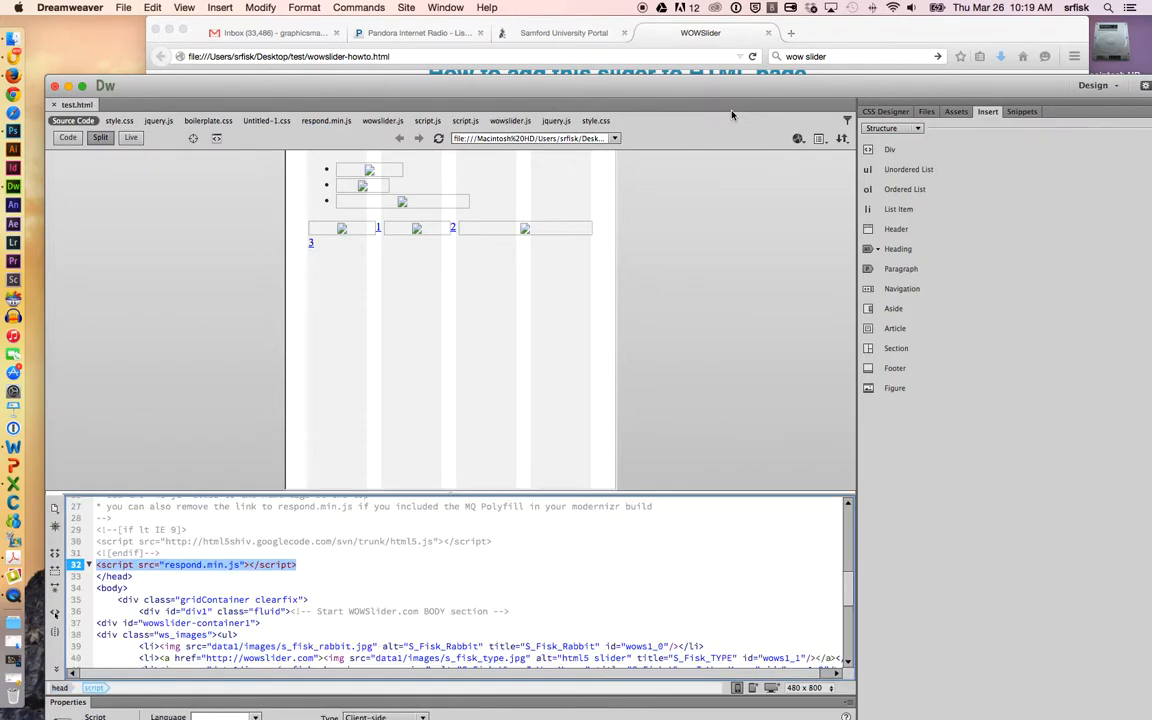
# - Preview test.html in Firefox, enlarge the browser window, and advance the slider to check how it plays
pyautogui.click(797, 139)
pyautogui.click(820, 167)
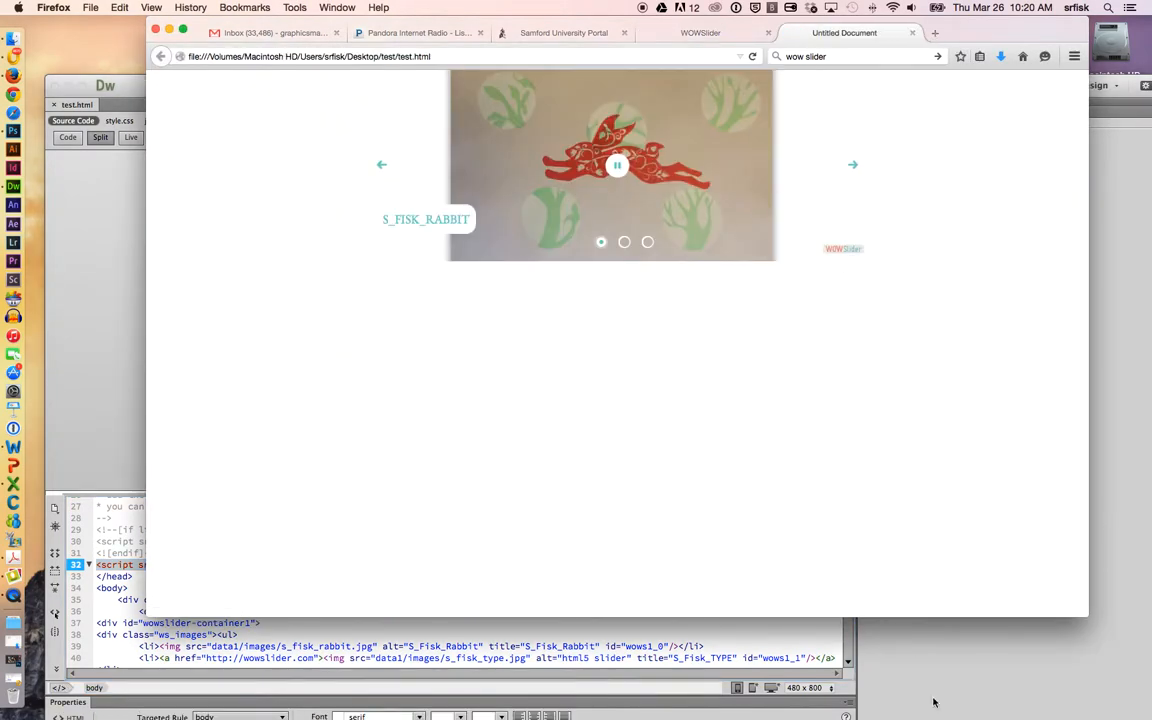
pyautogui.moveTo(1082, 617); pyautogui.dragTo(1135, 708)
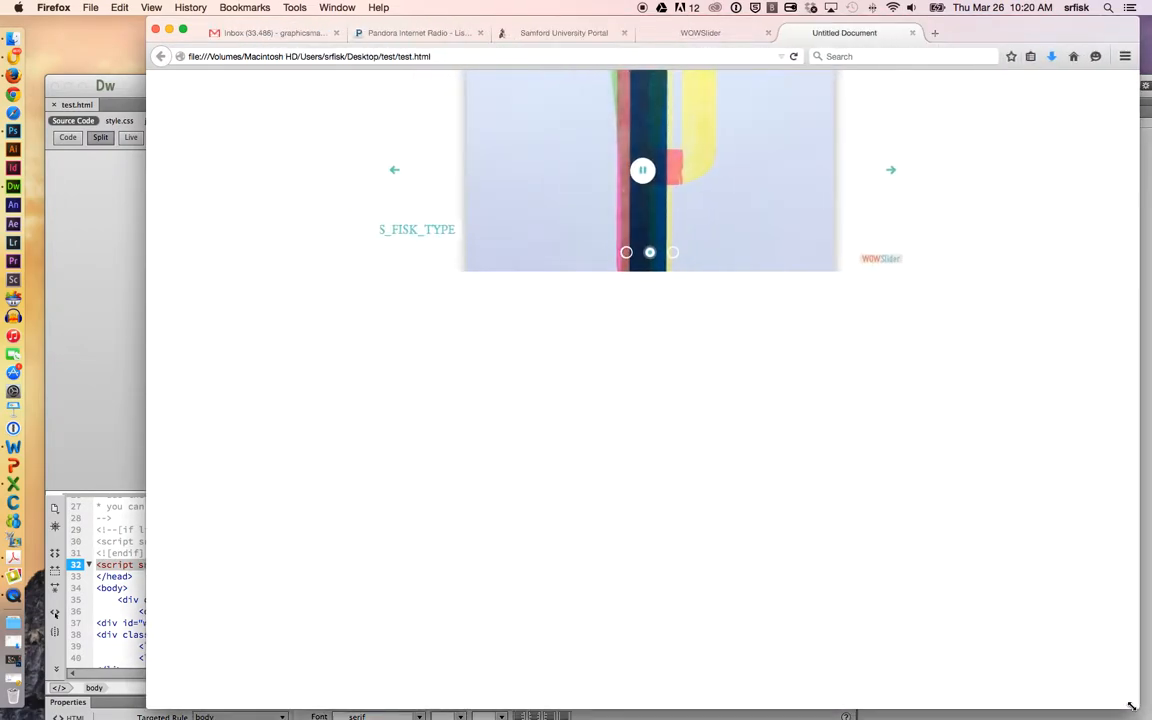
pyautogui.click(890, 172)
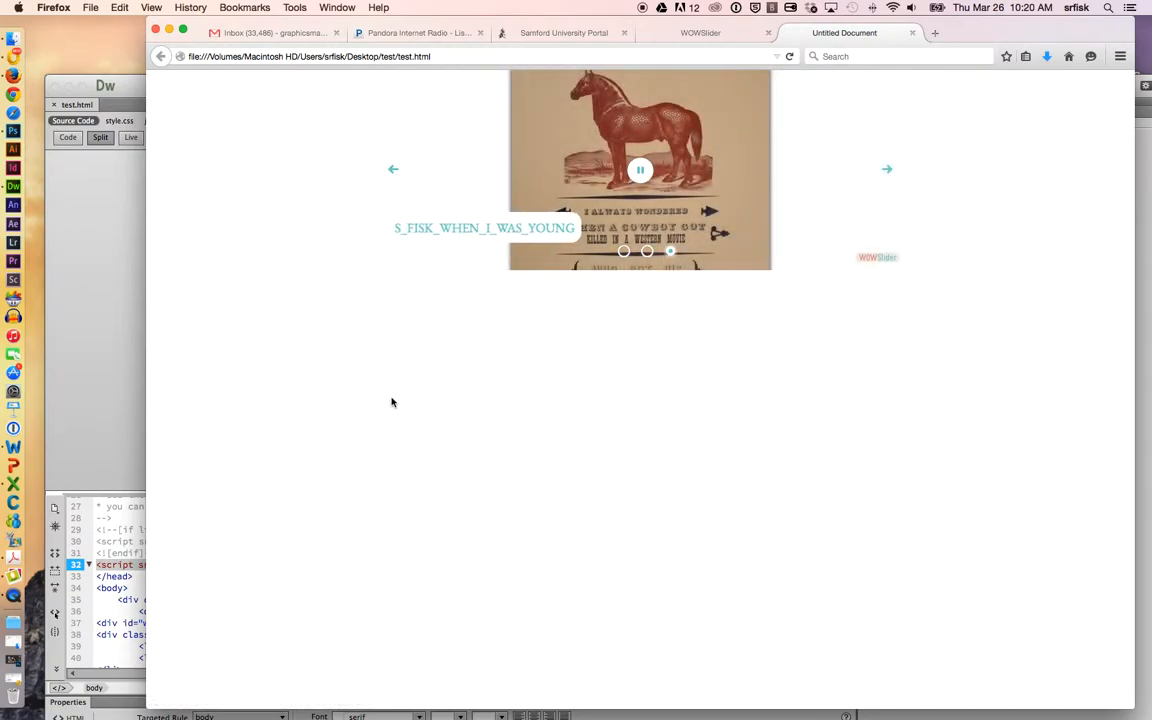
pyautogui.press('super+Tab')
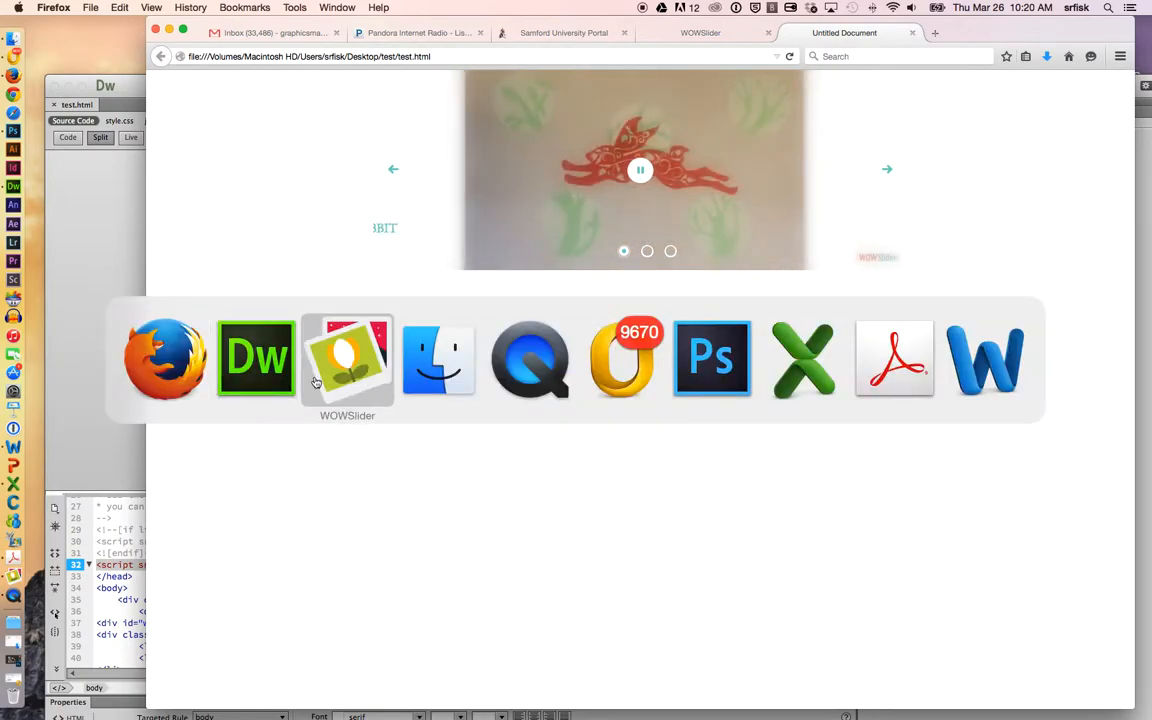
pyautogui.click(497, 380)
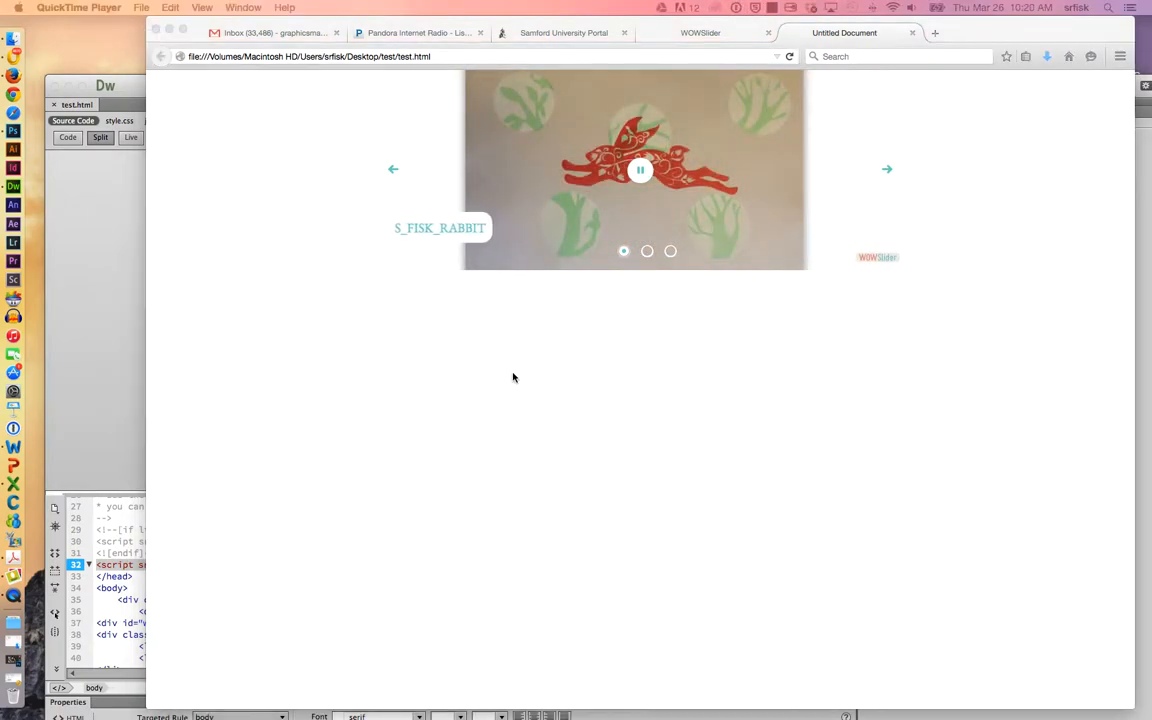